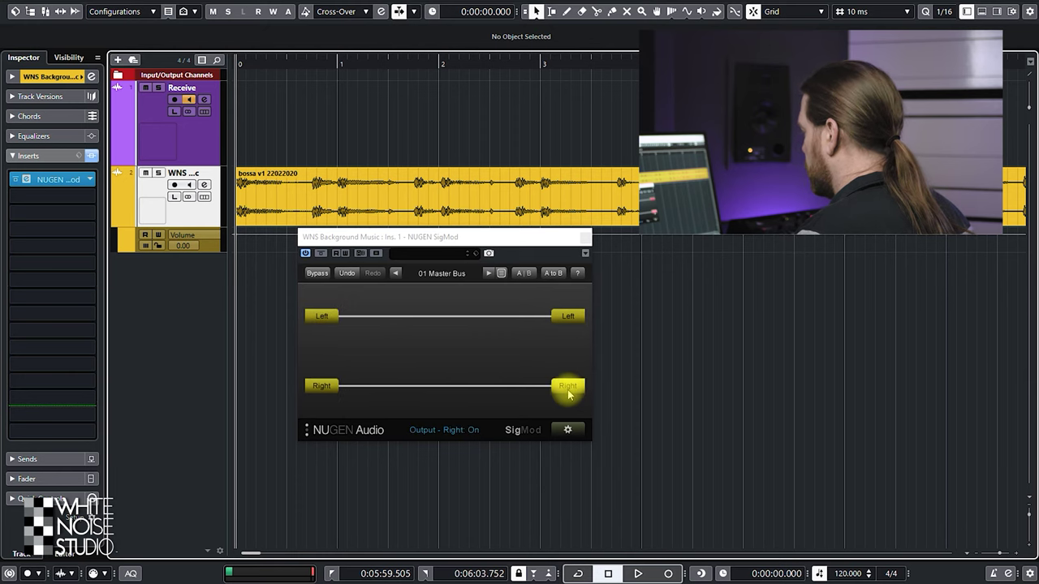
Audition the routing while toggling the Left and Right inputs off and on and restoring the muted output
key(space)
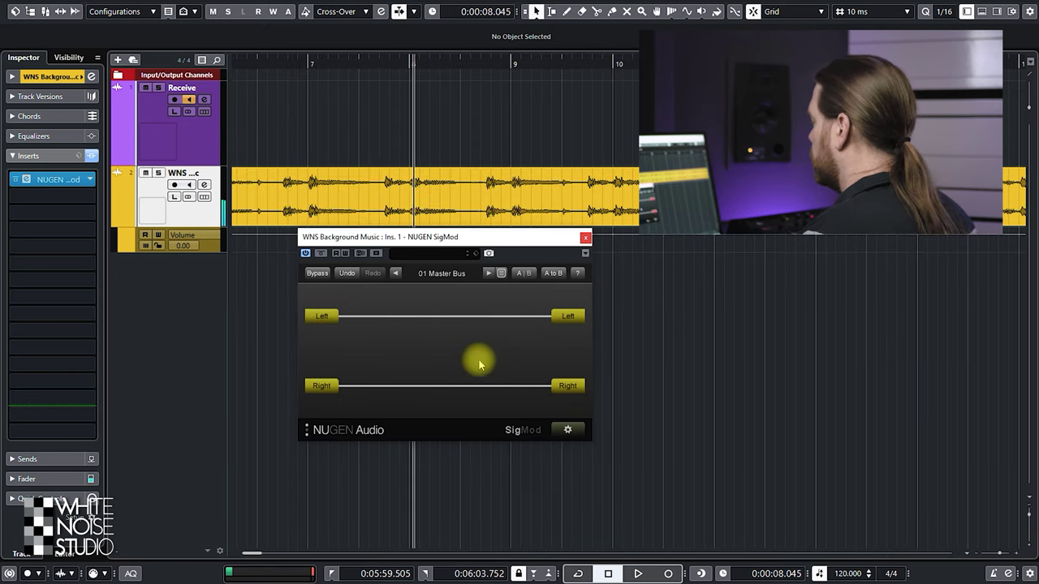
click(325, 318)
click(323, 383)
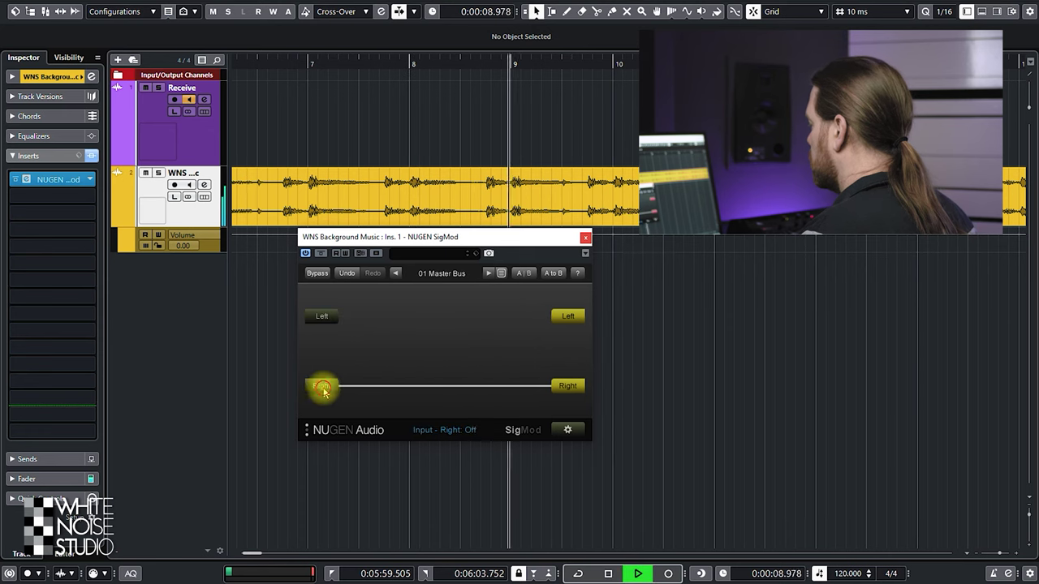
click(325, 380)
click(322, 315)
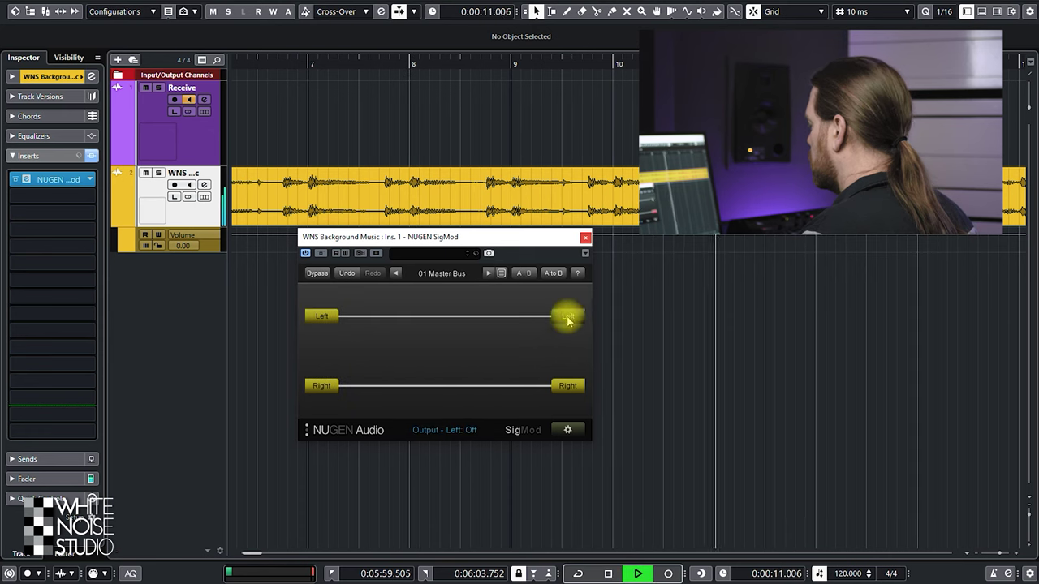
click(568, 387)
key(space)
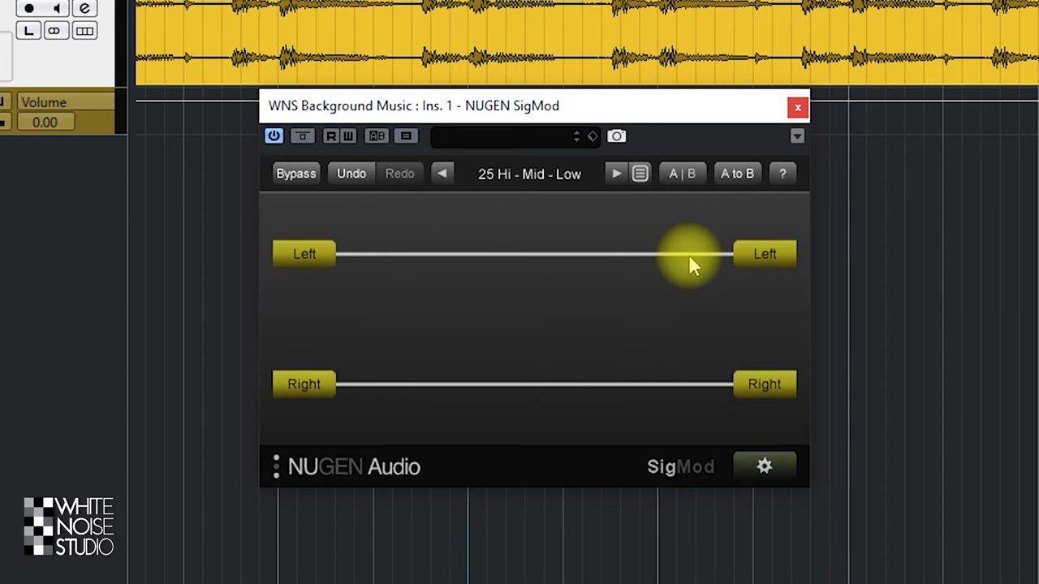
Load the 25 Hi - Mid - Low preset from the preset browser
click(640, 173)
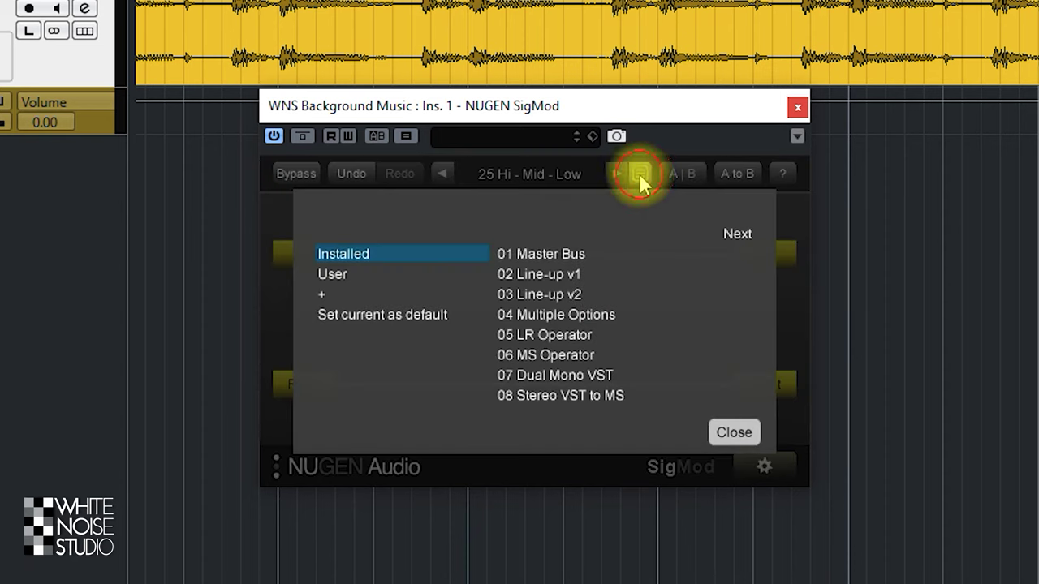
double_click(736, 235)
click(736, 235)
click(733, 432)
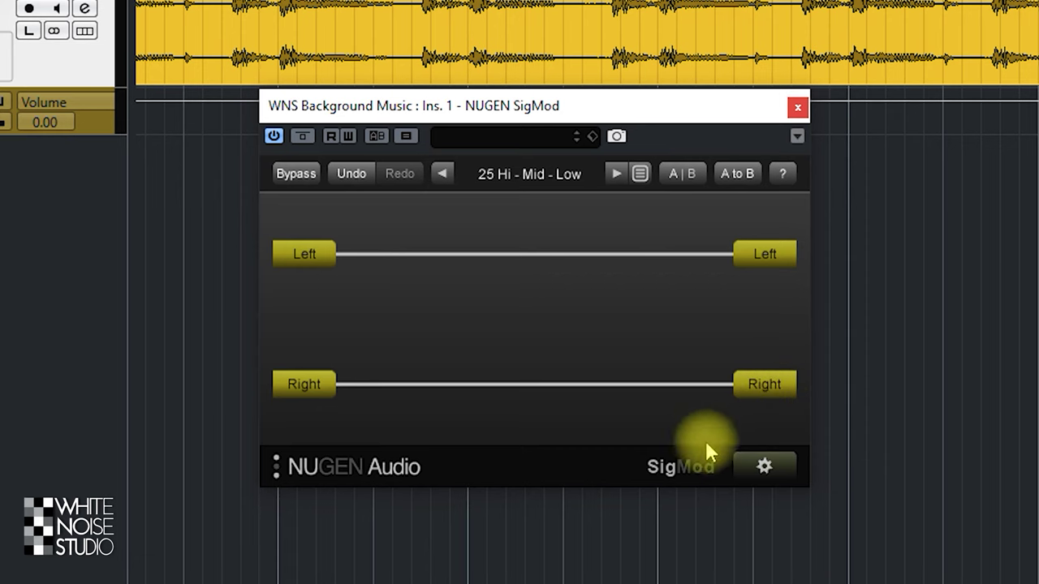
Enter the chain-edit view, keep the input format at L/R, and open the Insert Module list
click(767, 465)
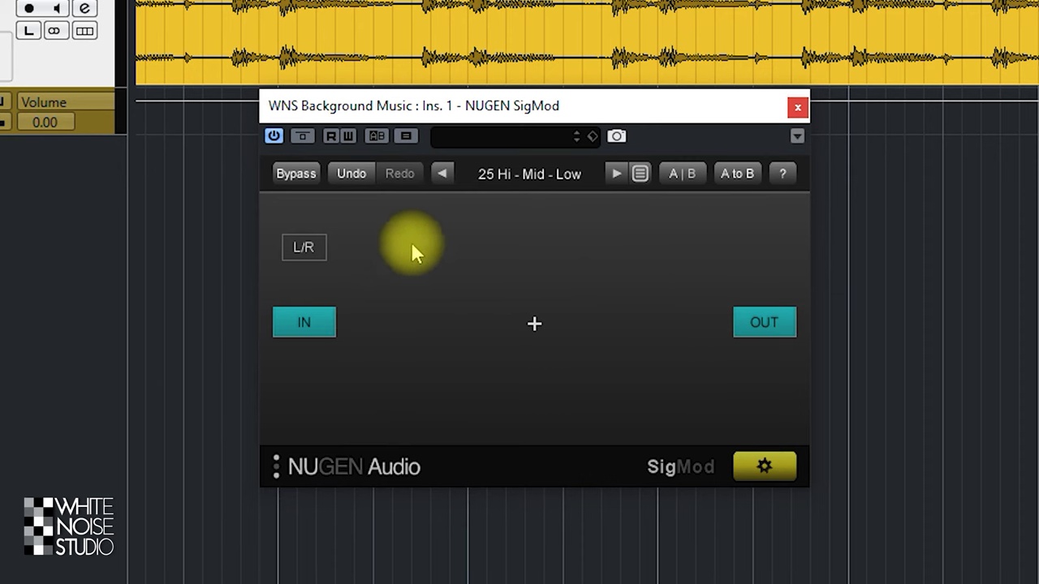
click(311, 245)
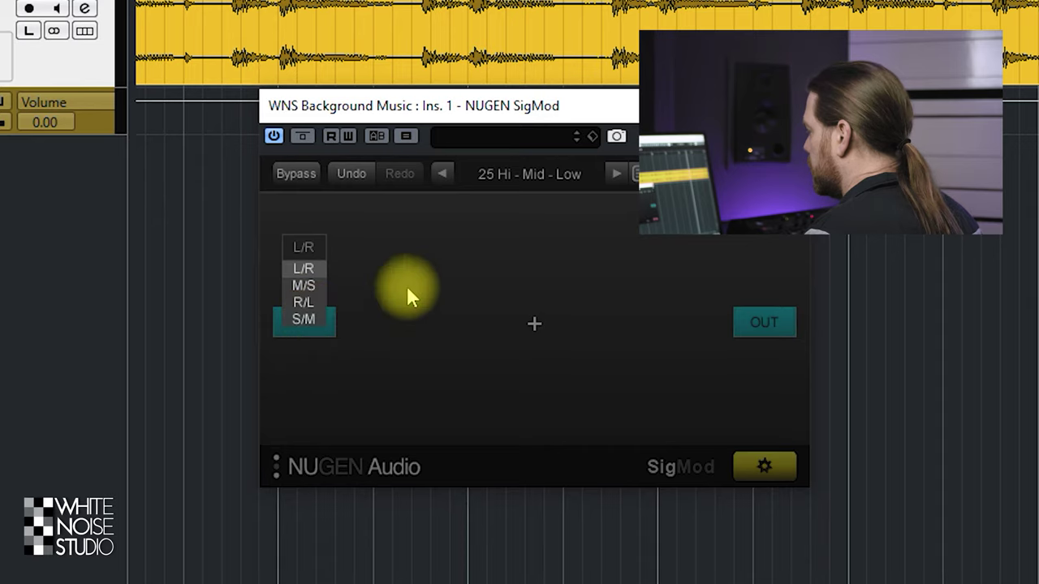
click(454, 300)
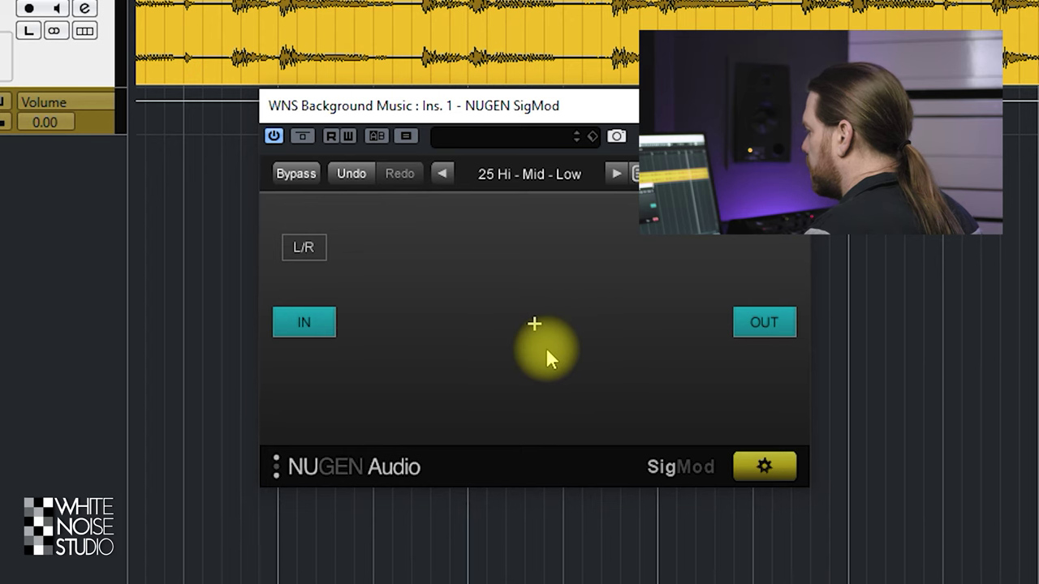
click(535, 326)
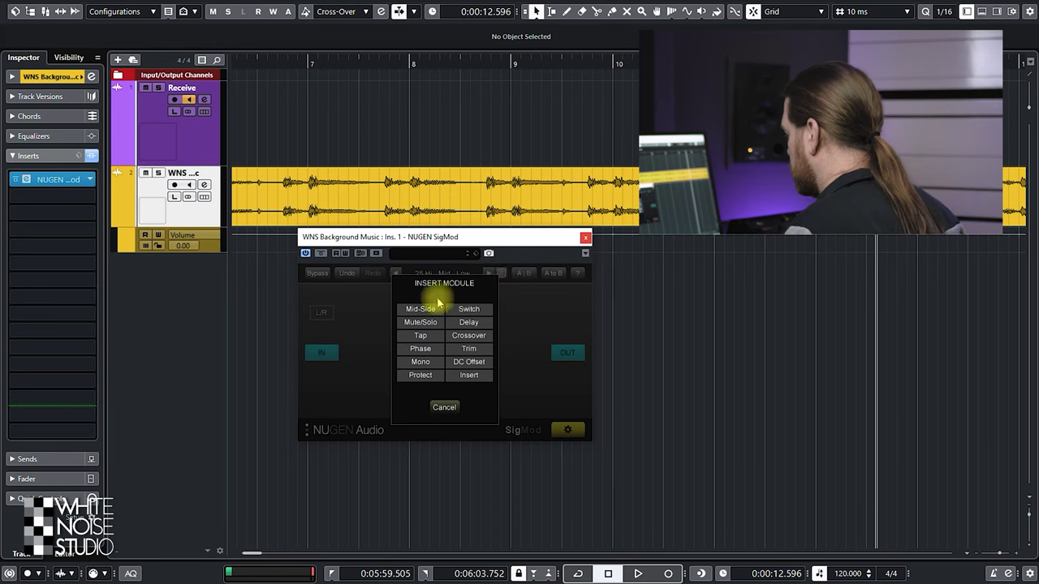
Insert a Mono module and compare mono summing on and off during playback
click(420, 361)
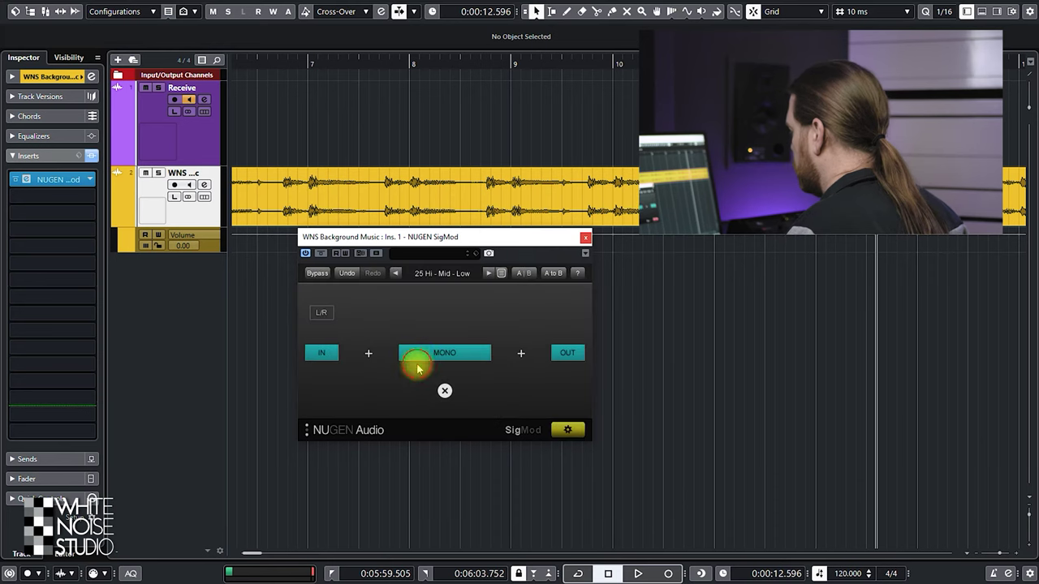
click(568, 430)
key(space)
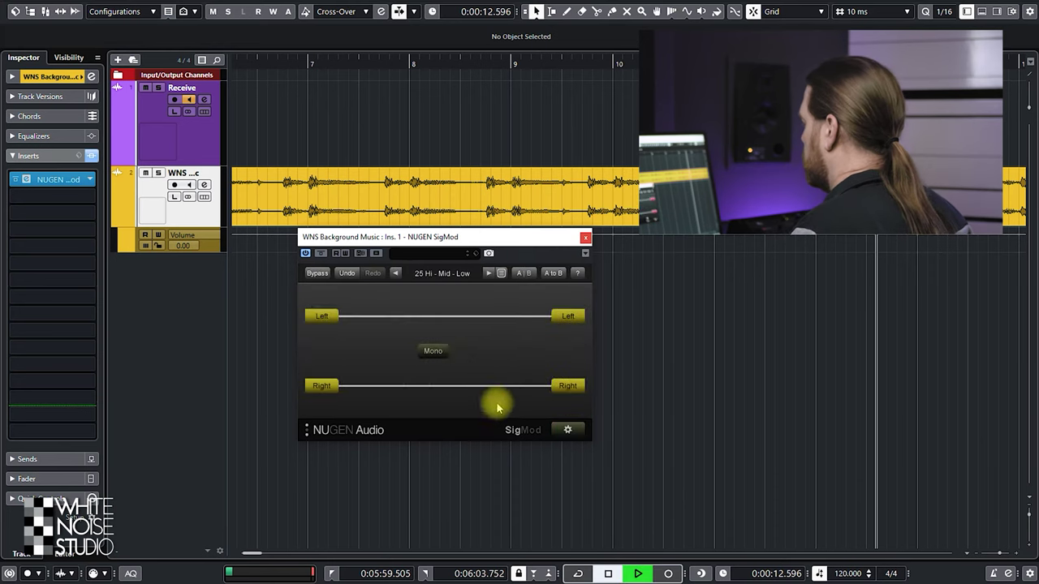
click(436, 353)
key(space)
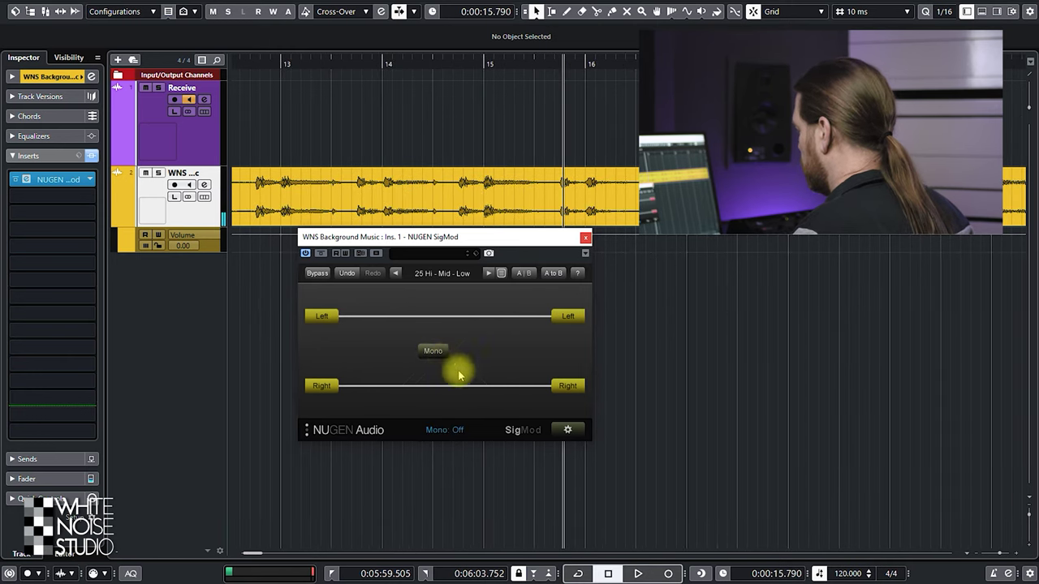
click(567, 429)
Replace it with a Mid-Side module and compare the conversion off and back on
click(427, 306)
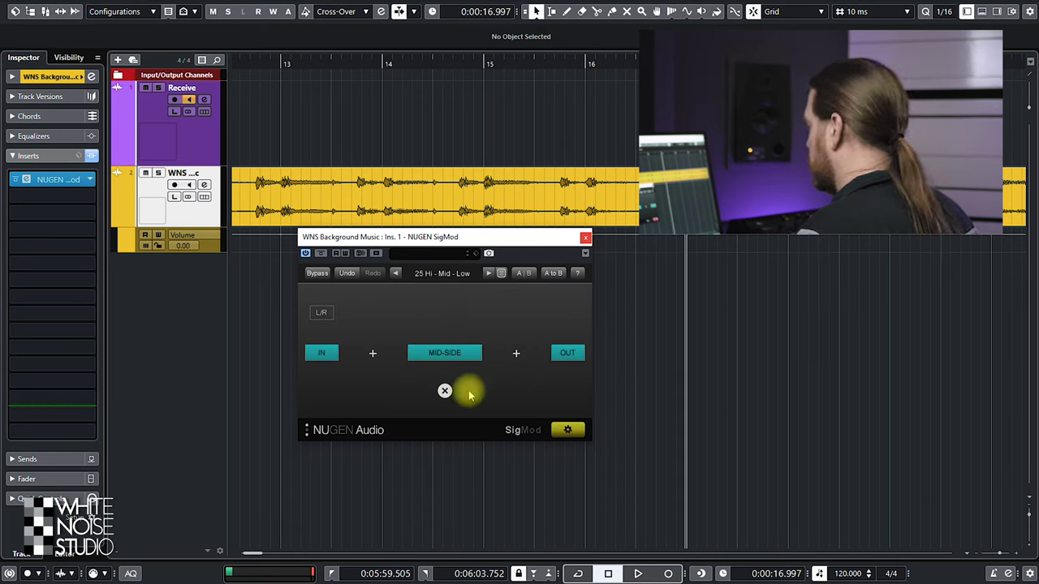
click(564, 435)
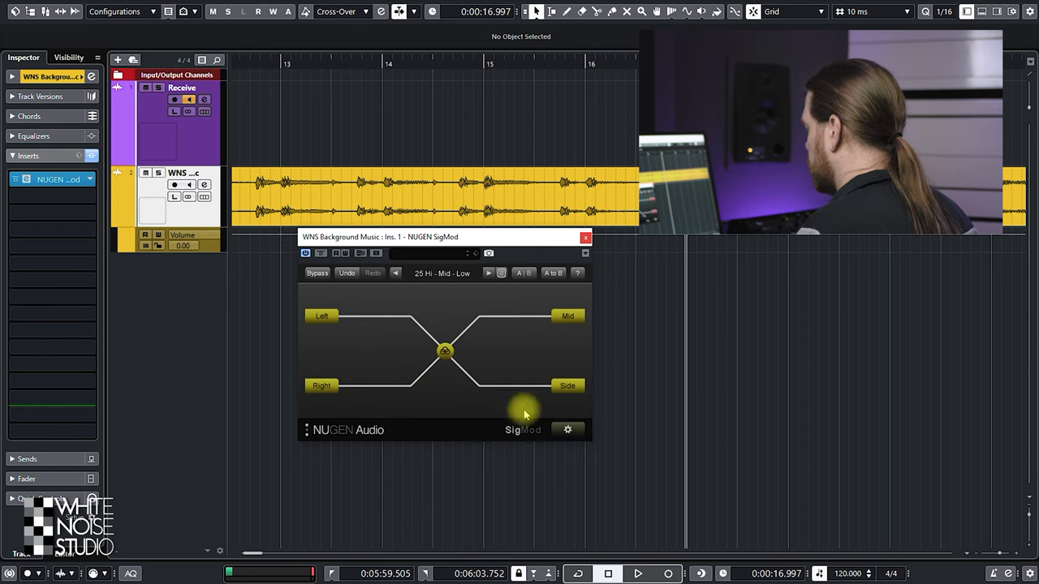
click(445, 354)
click(445, 356)
key(space)
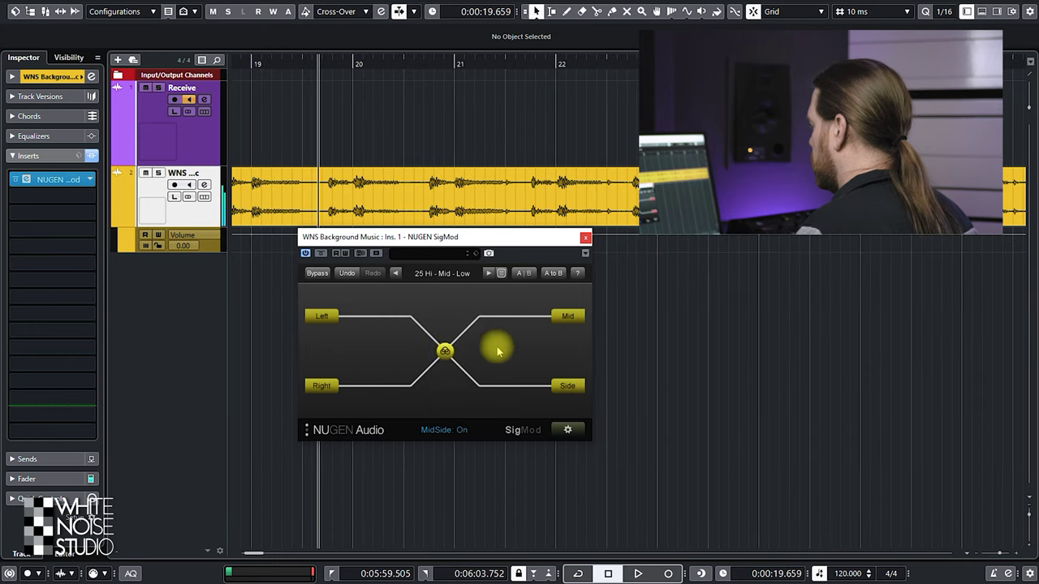
click(452, 370)
Replace the module with Mute/Solo and test the Left and Right mutes and Link during playback
click(447, 357)
click(430, 323)
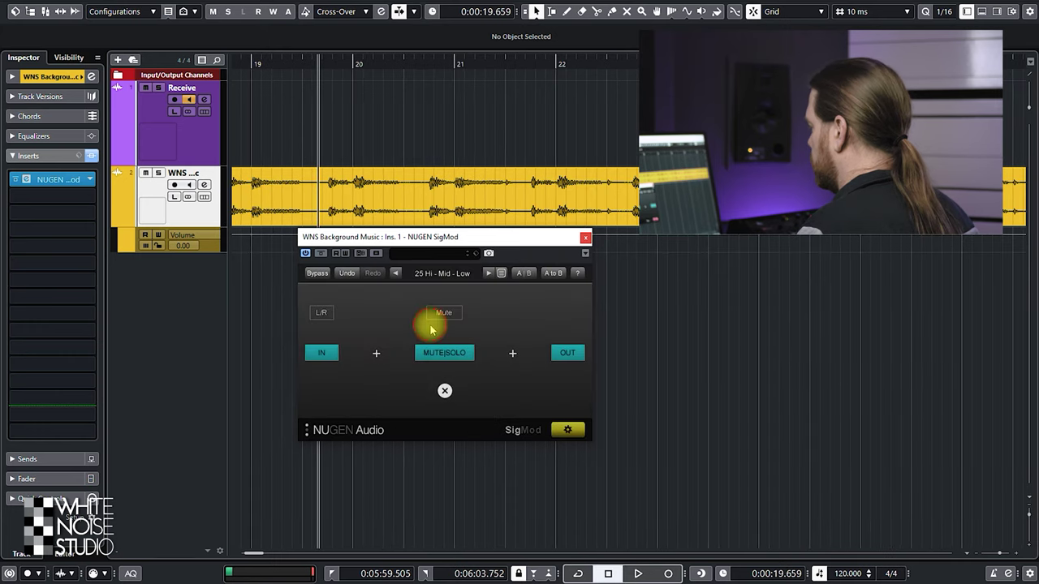
click(565, 432)
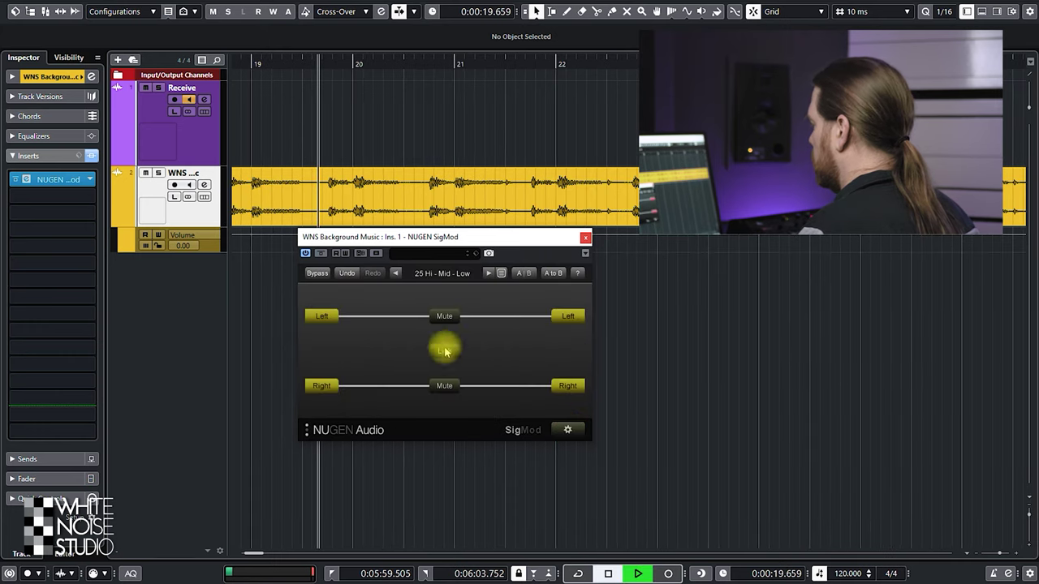
key(space)
click(445, 316)
click(445, 316)
click(445, 385)
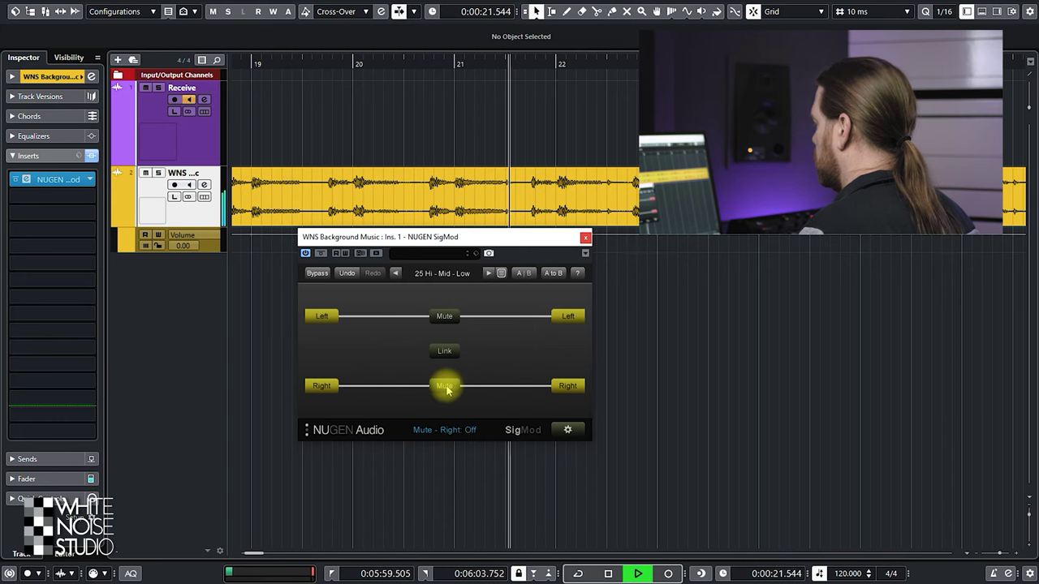
click(445, 385)
click(447, 361)
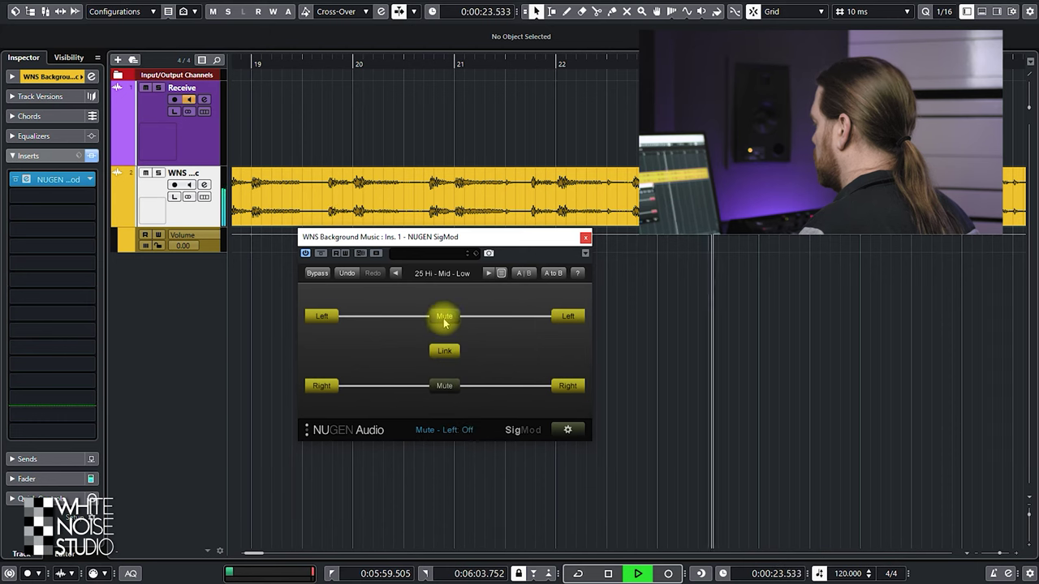
click(448, 364)
key(space)
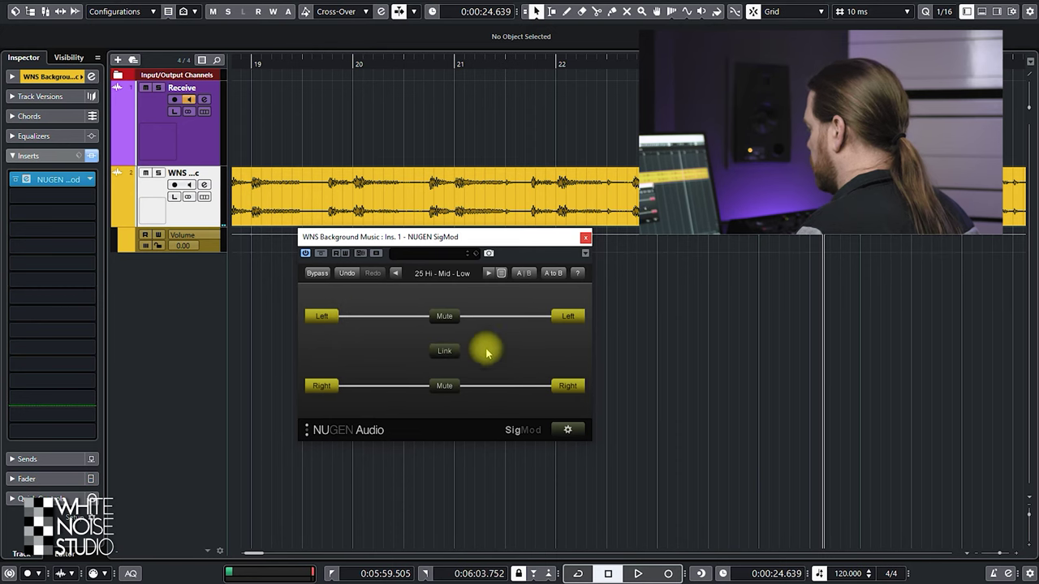
Swap in a Phase module and toggle Left and Right polarity inversion
click(567, 429)
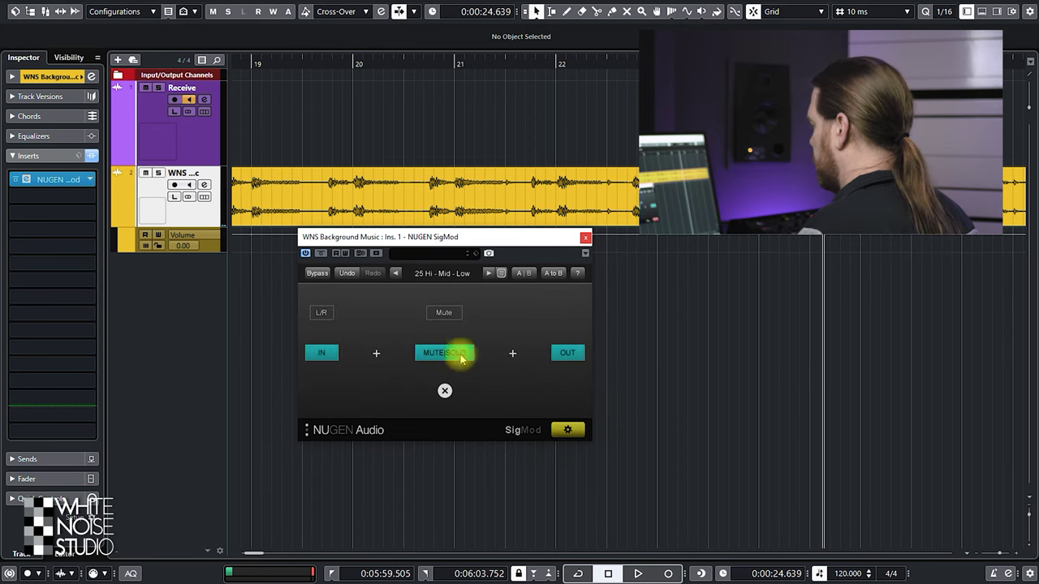
click(900, 552)
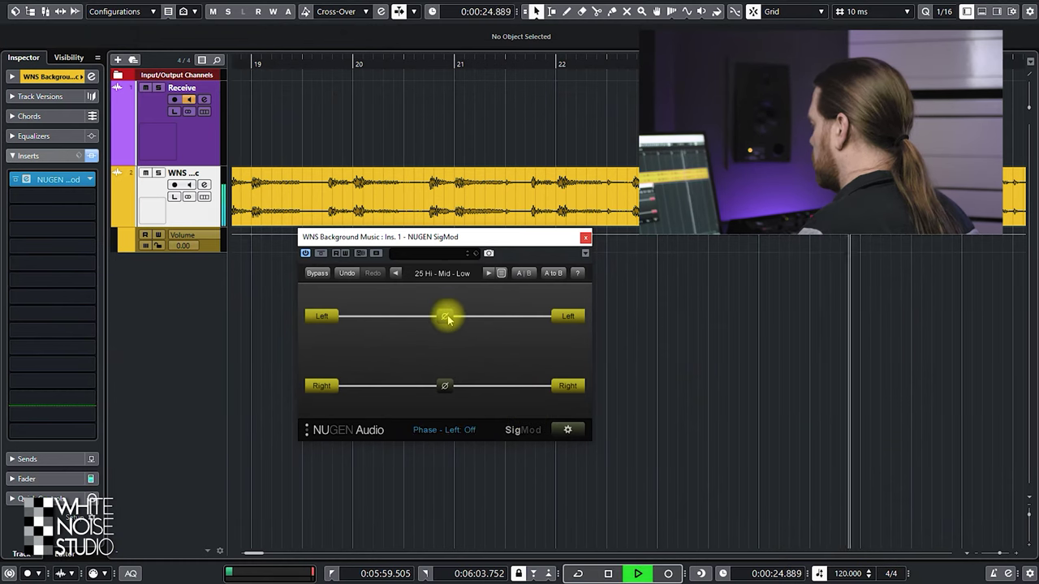
click(445, 316)
click(446, 388)
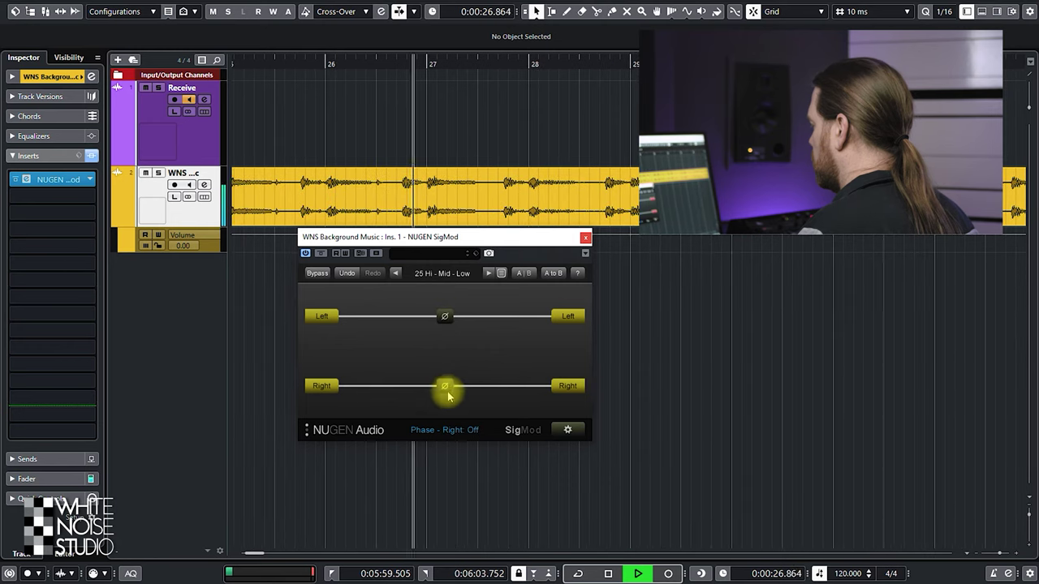
key(space)
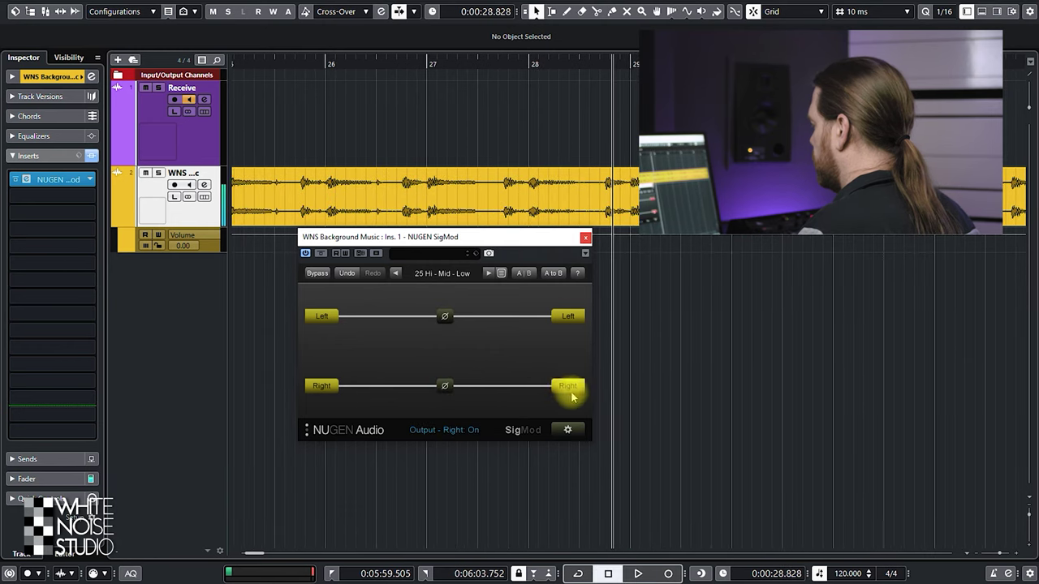
click(567, 429)
Insert a Mono module and switch its mono summing off, on, and off again
click(448, 393)
click(429, 359)
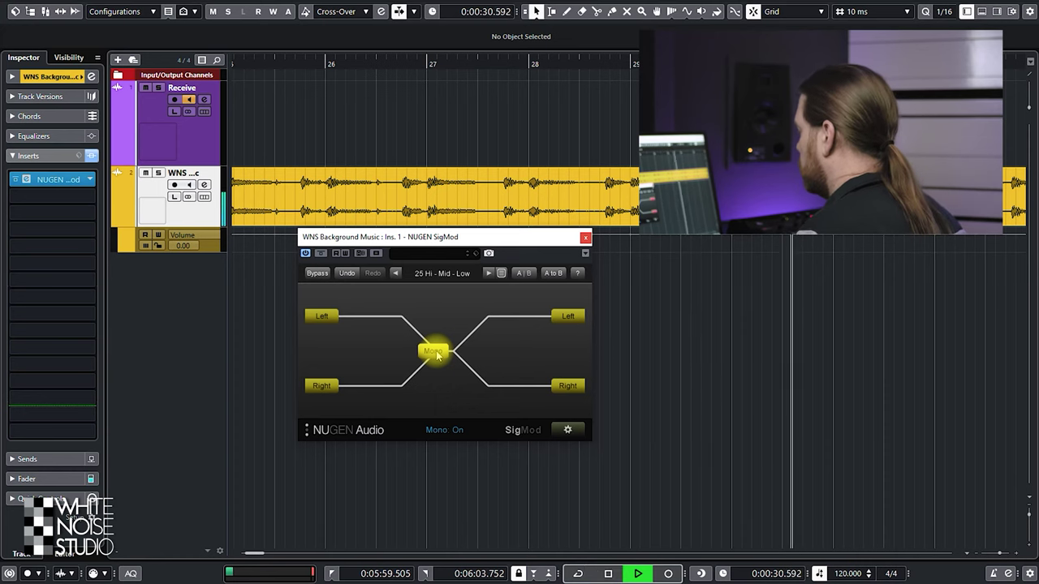
click(435, 353)
click(434, 352)
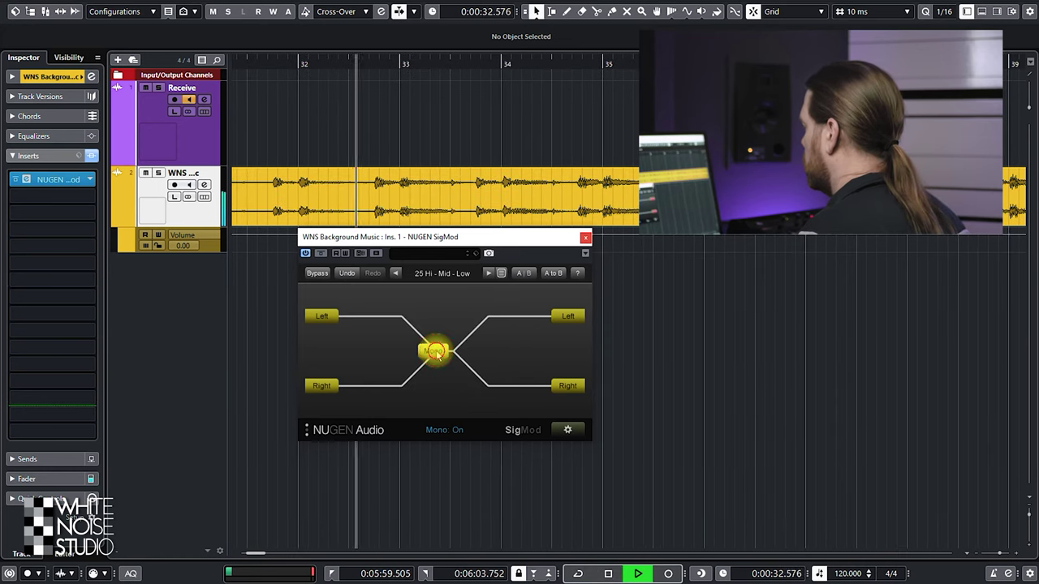
click(435, 352)
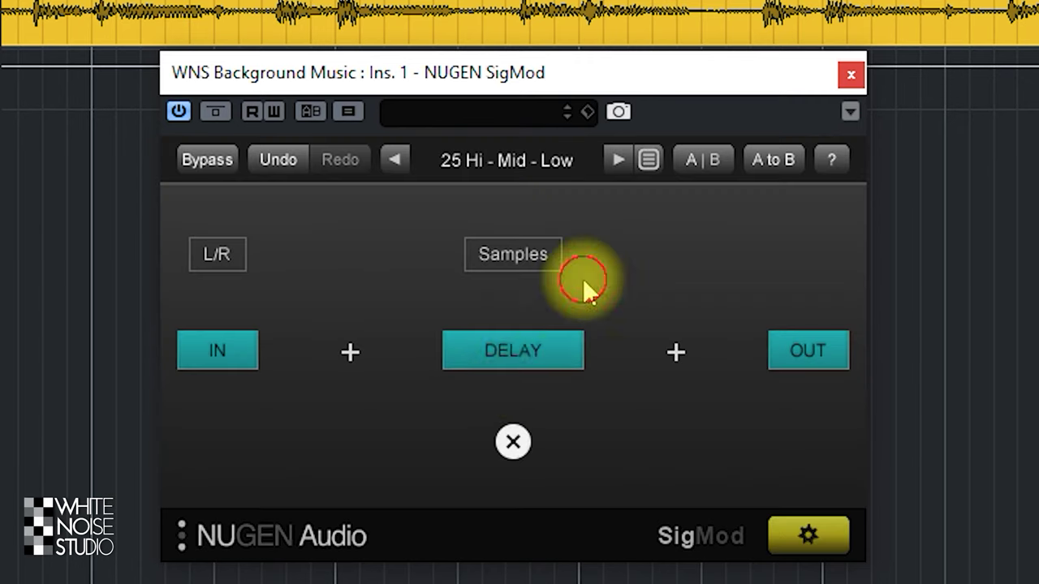
Try the Delay unit as Samples, msecs and bpm, settle on Samples, then raise the Left delay
click(516, 256)
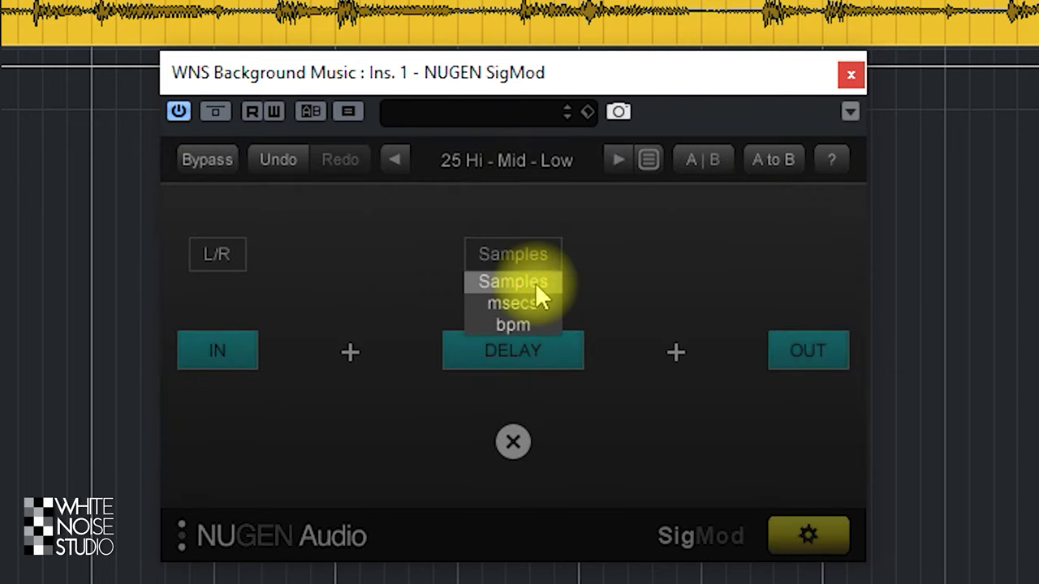
click(535, 281)
click(521, 255)
click(535, 304)
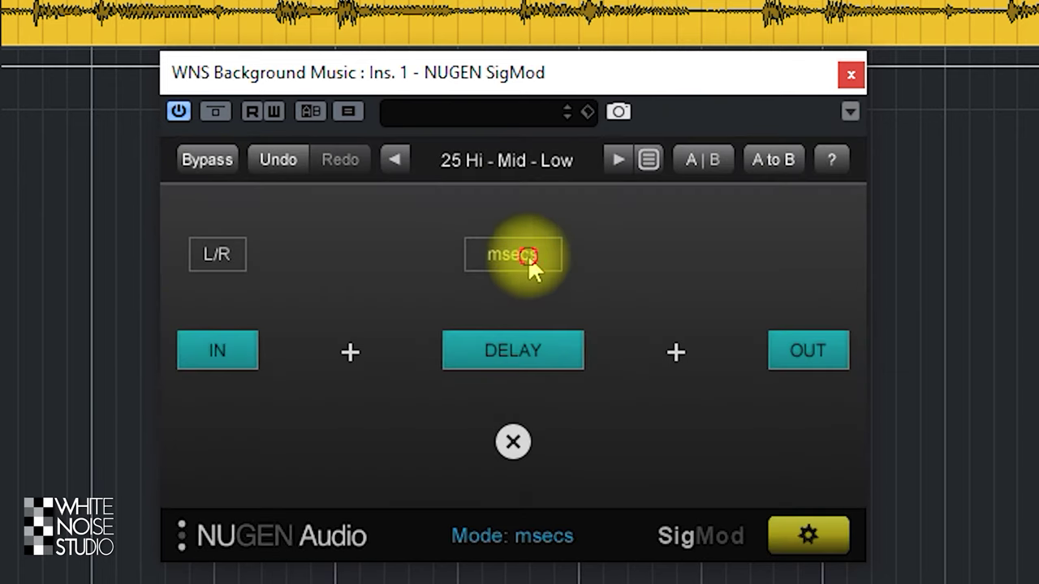
click(529, 258)
click(545, 324)
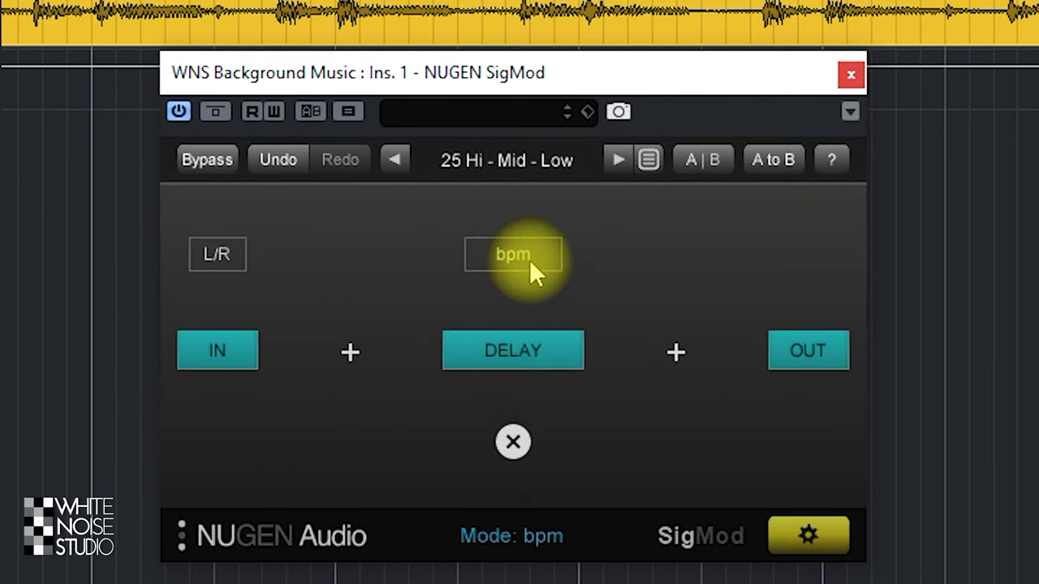
click(529, 259)
click(527, 277)
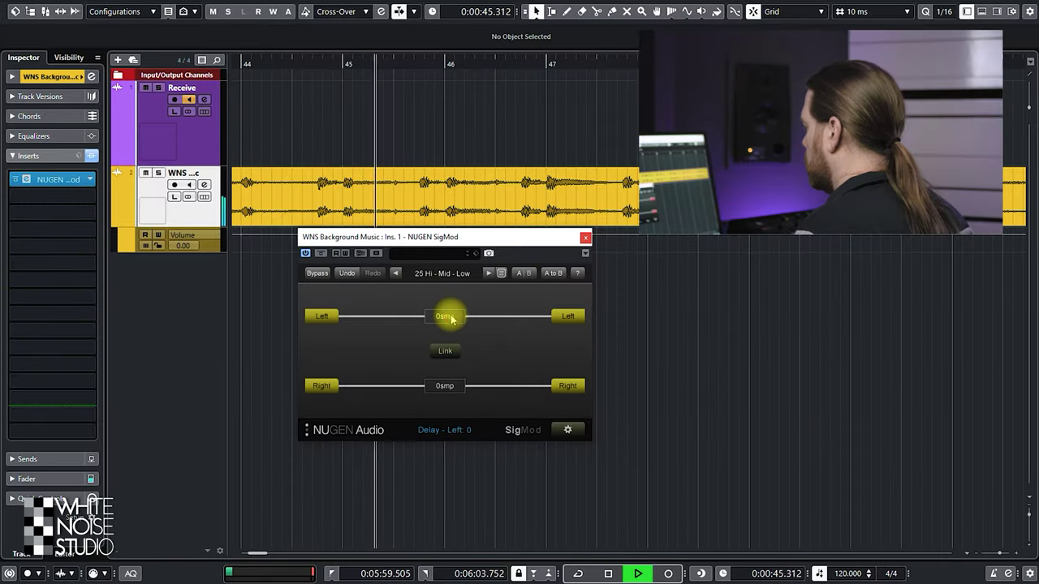
drag(452, 280, 456, 254)
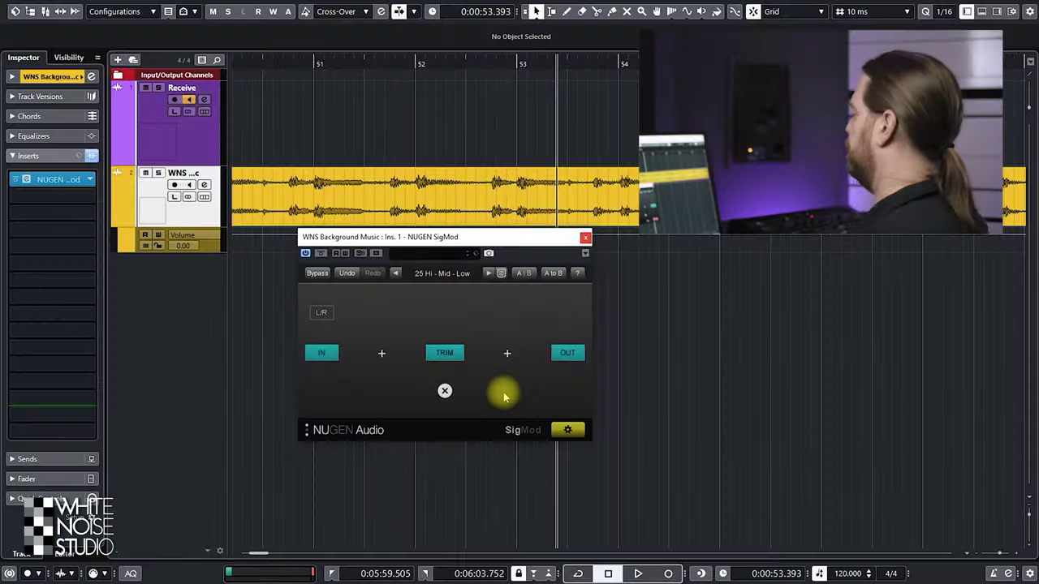
In the Trim module, adjust the Left and Right trims and reset Left to 0.0dB
click(564, 429)
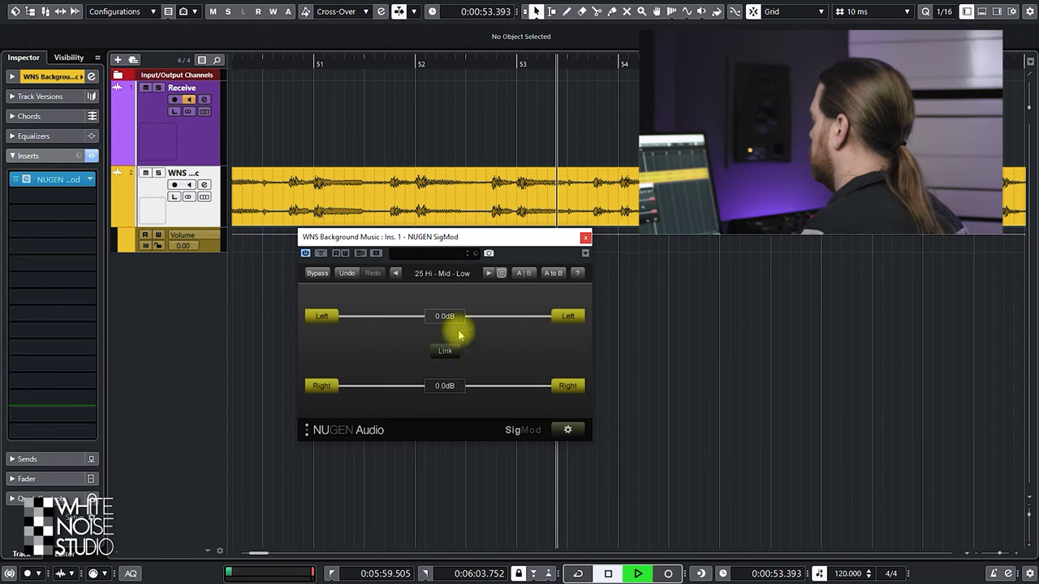
mouse_move(445, 316)
mouse_down()
mouse_move(435, 317)
mouse_move(440, 301)
mouse_move(439, 334)
mouse_move(443, 324)
mouse_up()
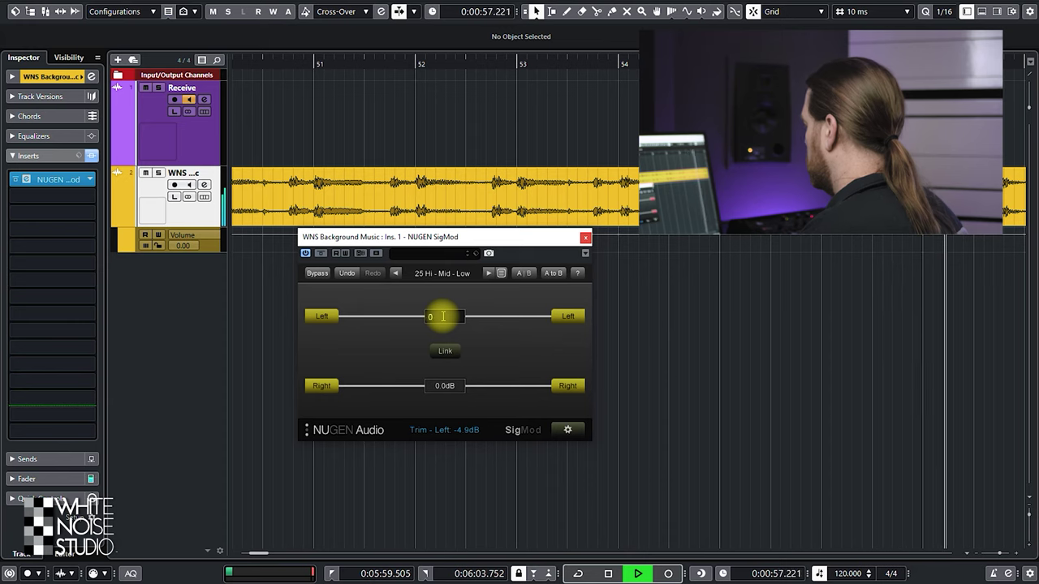
key(Return)
key(space)
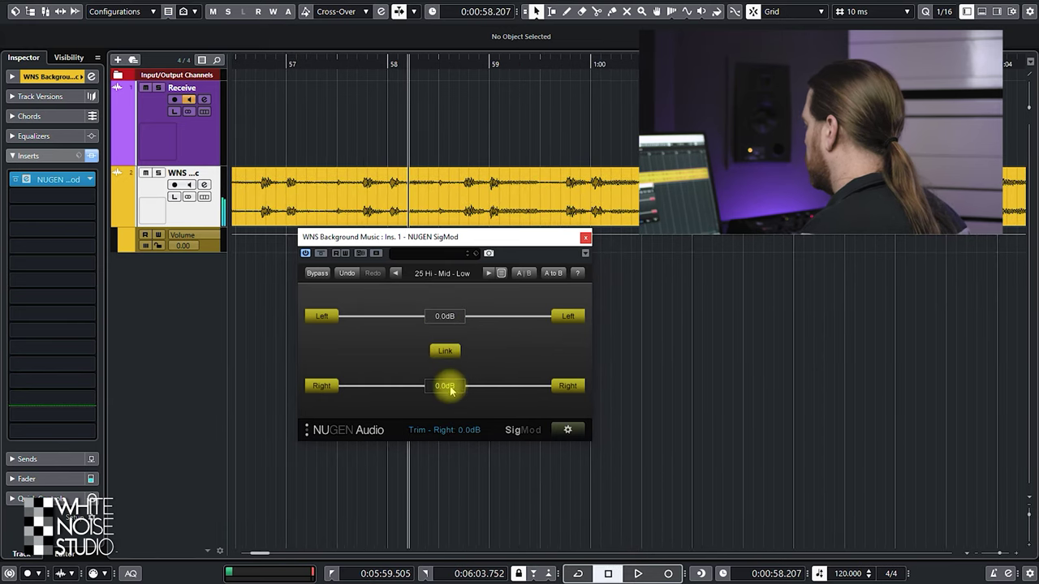
mouse_move(445, 386)
mouse_down()
mouse_move(445, 343)
mouse_move(446, 383)
mouse_up()
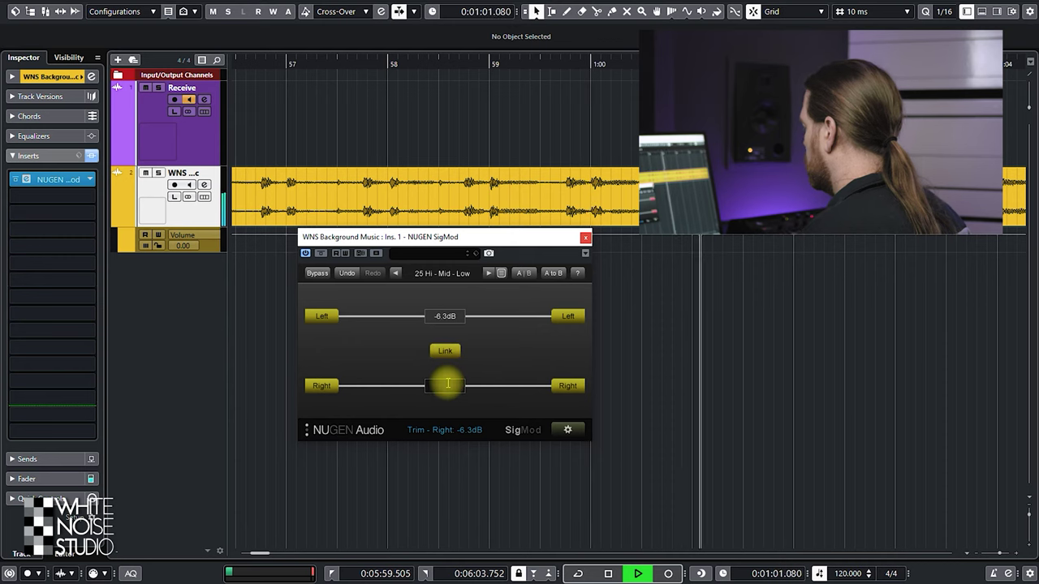
key(space)
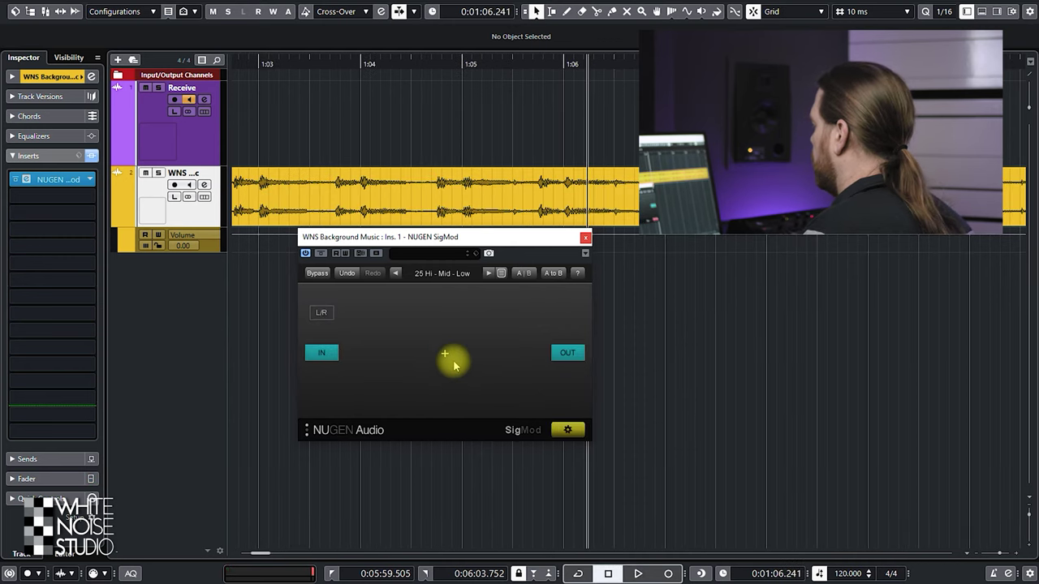
Add a Protect module to the chain and clear its triggered protection
click(451, 359)
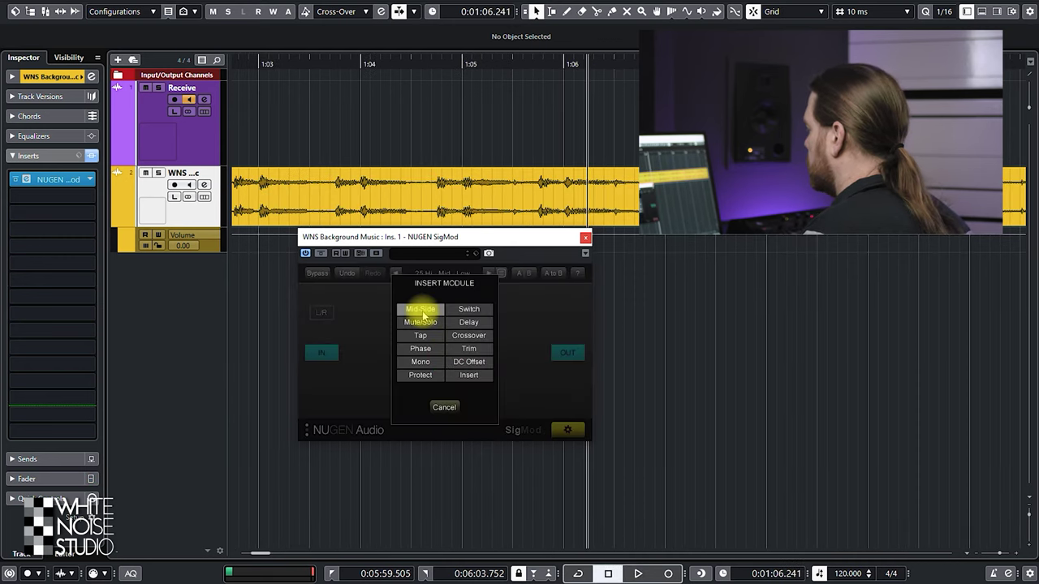
click(421, 378)
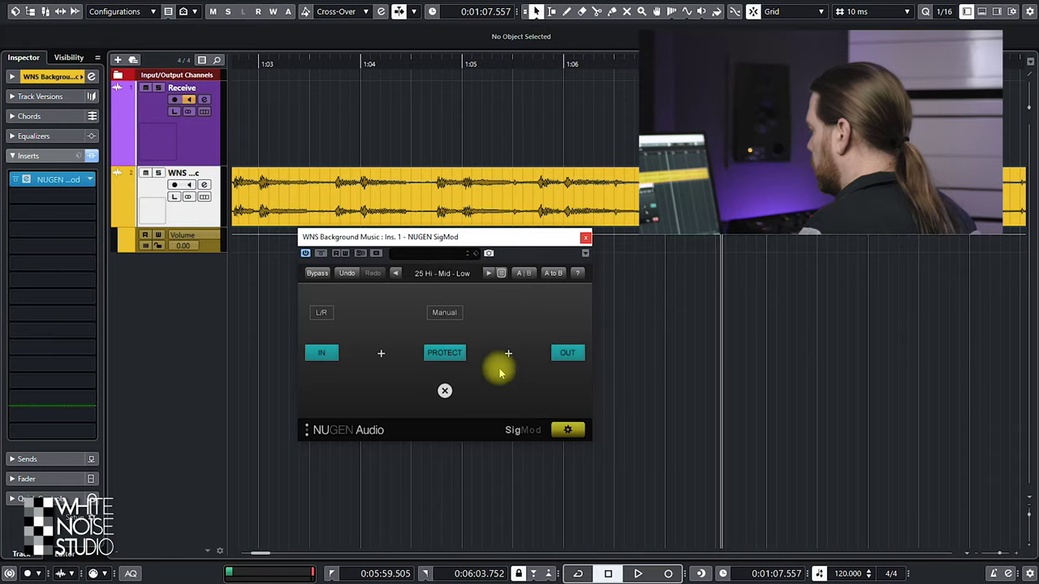
click(578, 431)
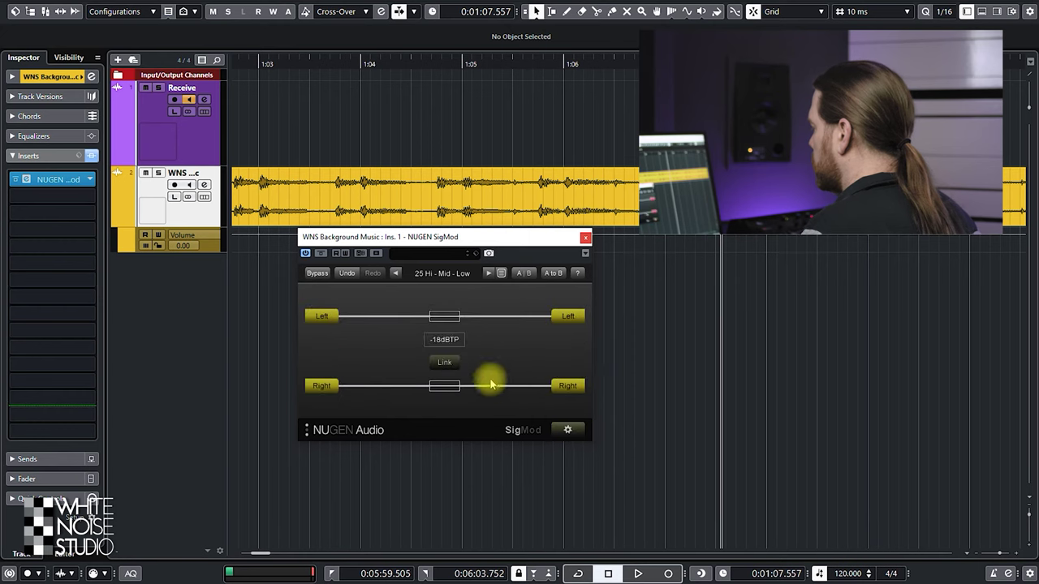
click(448, 341)
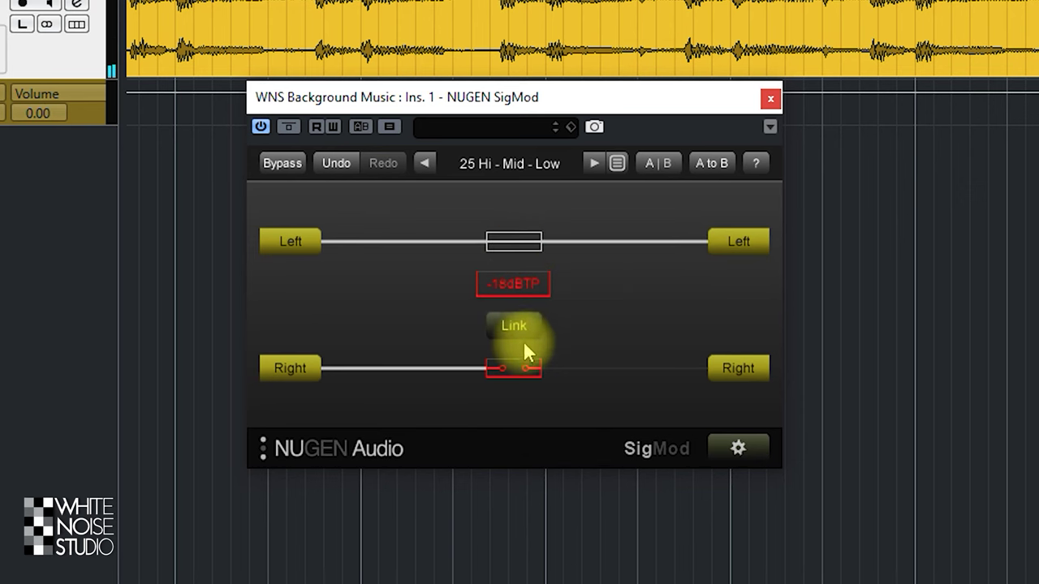
click(522, 354)
click(734, 446)
Set the Protect module's reset behaviour to Popup
click(514, 237)
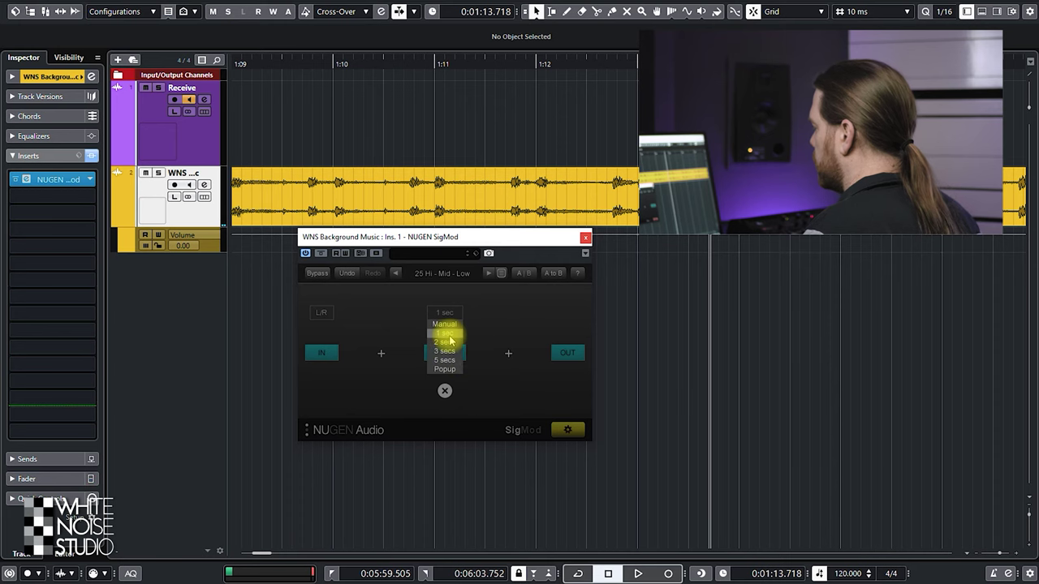
click(501, 319)
click(566, 430)
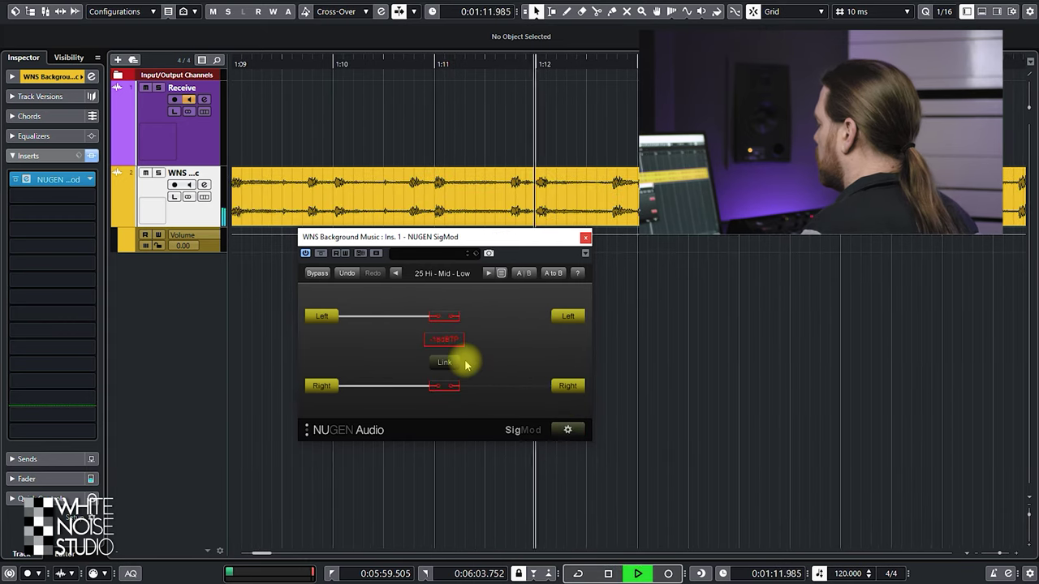
key(space)
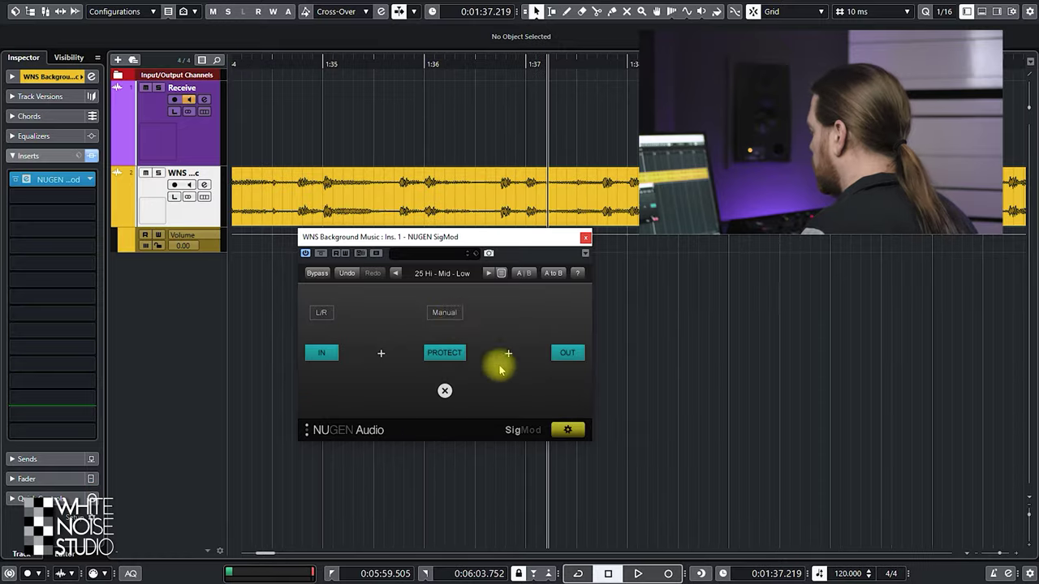
click(445, 353)
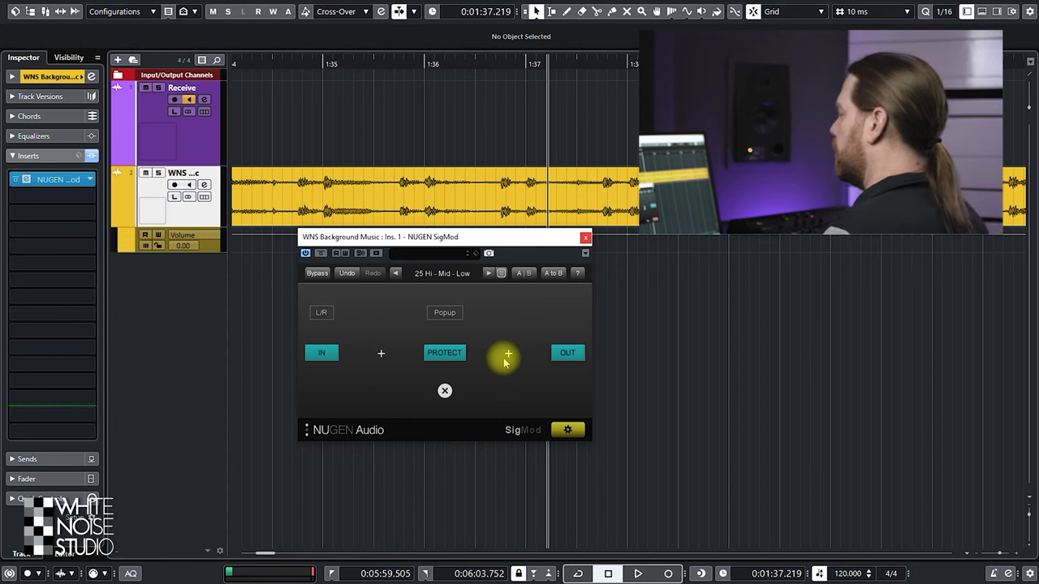
Drag the Protect threshold to -16dBTP, dismiss the warning, and reset the Left and Right markers
click(568, 428)
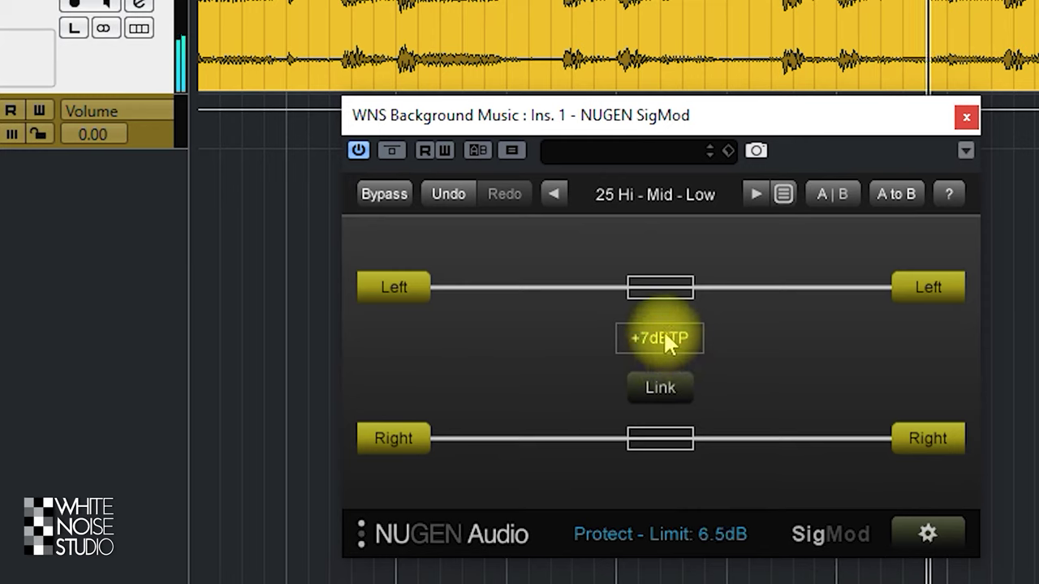
drag(446, 335, 444, 371)
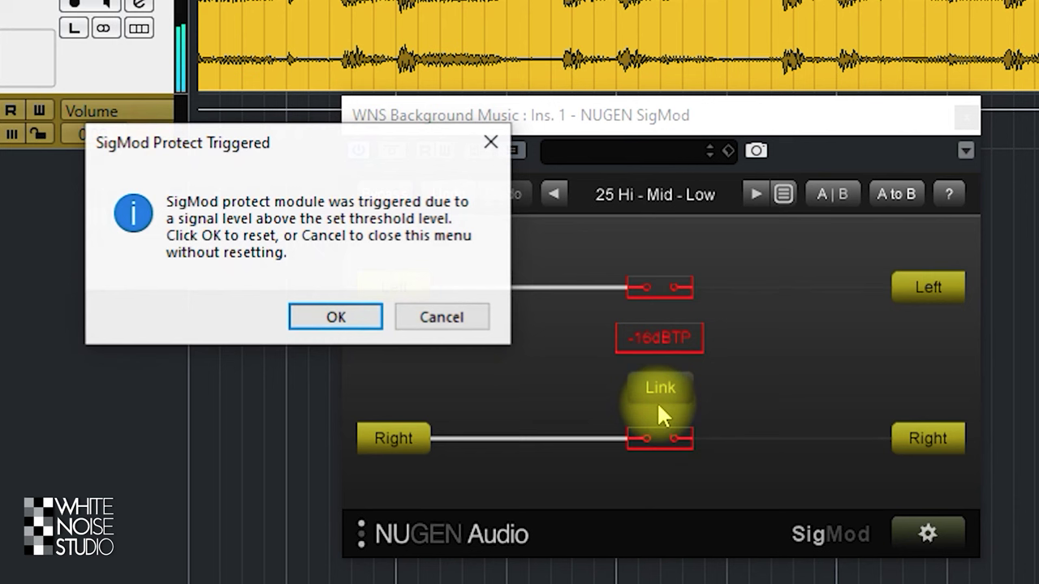
click(332, 317)
click(312, 316)
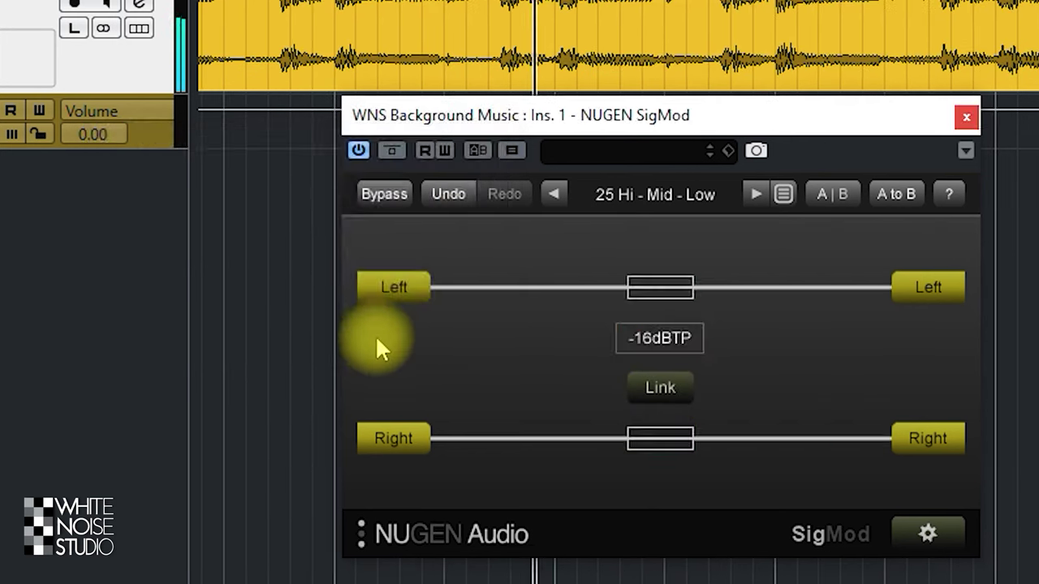
click(426, 318)
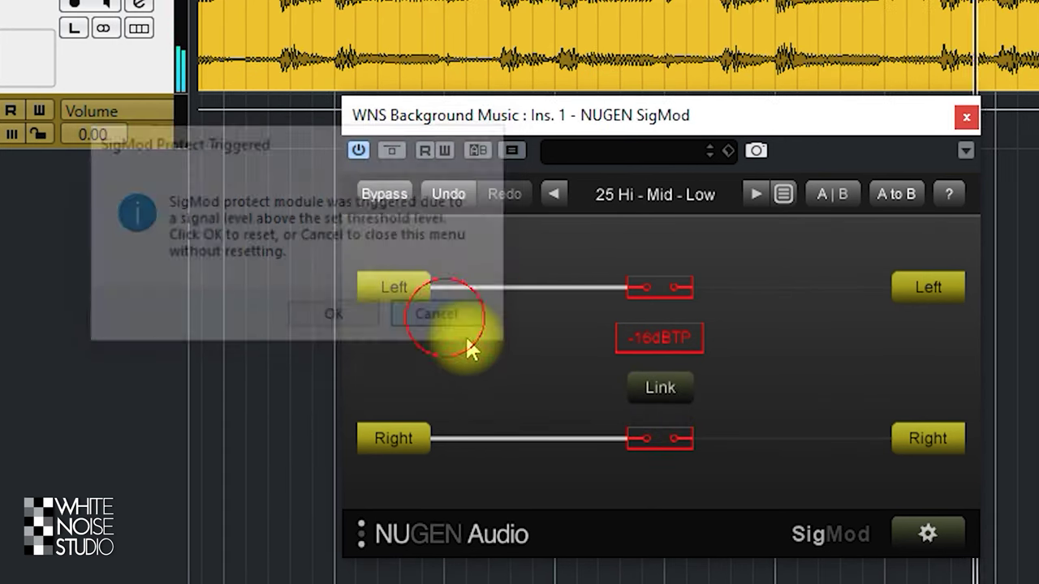
click(680, 289)
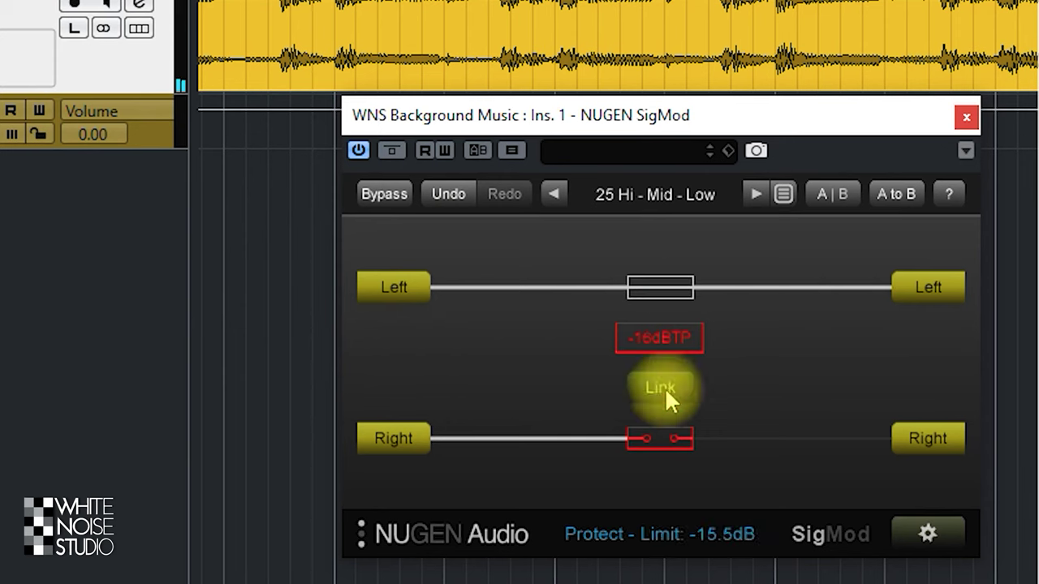
click(665, 438)
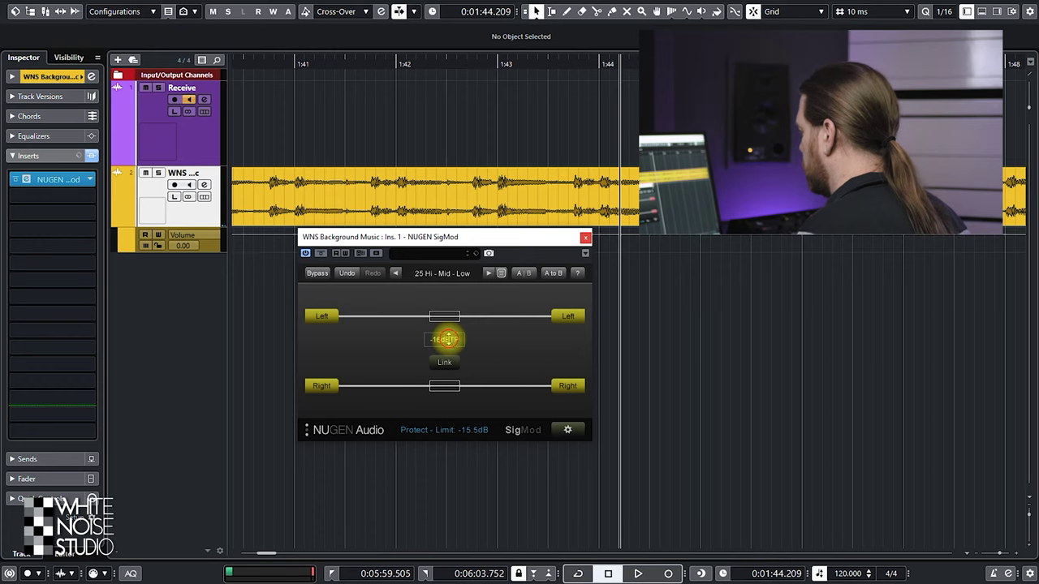
click(447, 339)
Insert a DC Offset module and open its settings
click(441, 352)
click(475, 365)
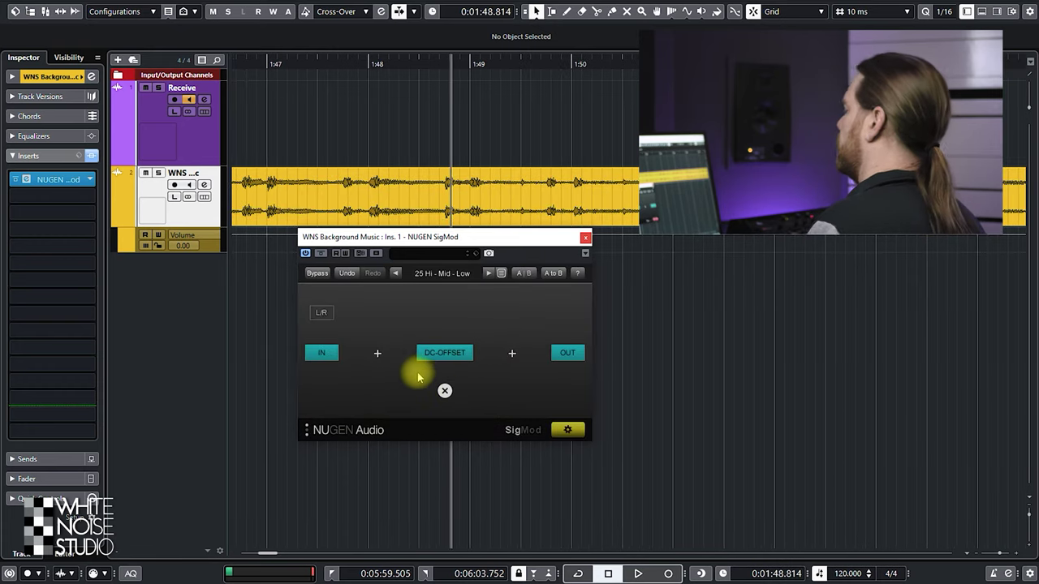
click(443, 354)
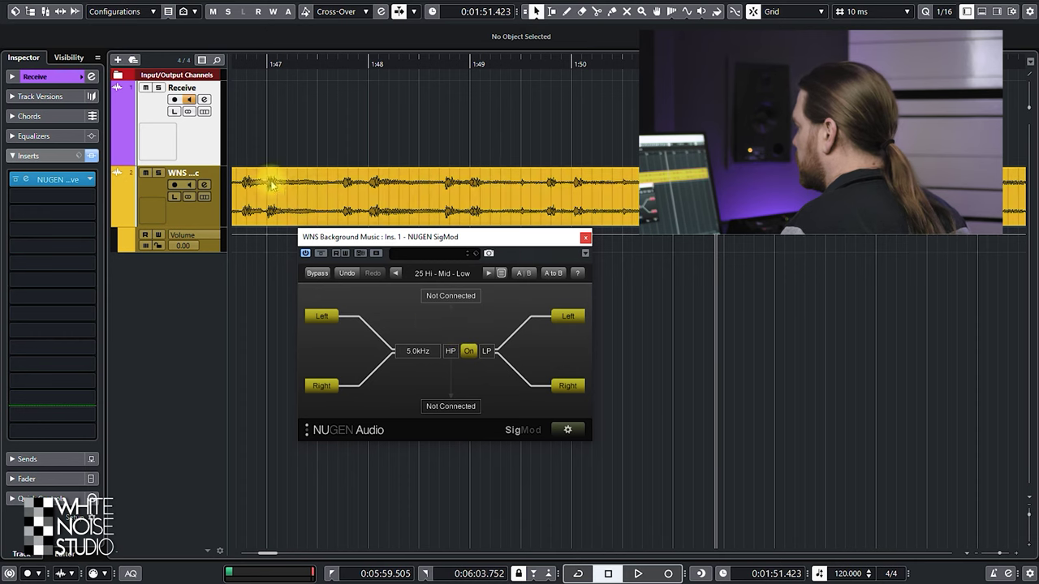
Open NUGEN Receive beside SigMod and route the crossover outputs to RECEIVE 1, swapping LP and HP
double_click(28, 180)
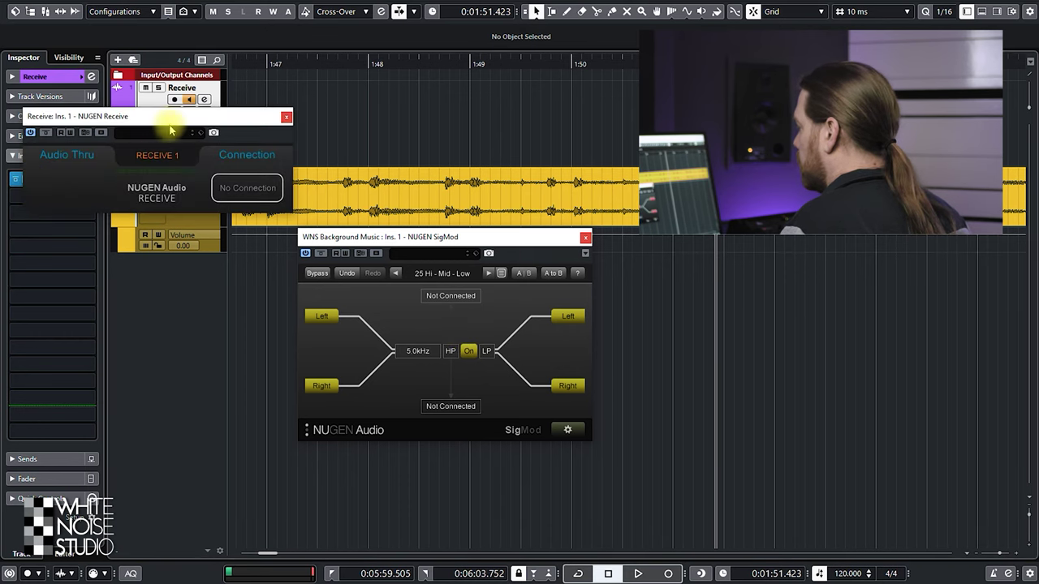
drag(170, 130, 195, 325)
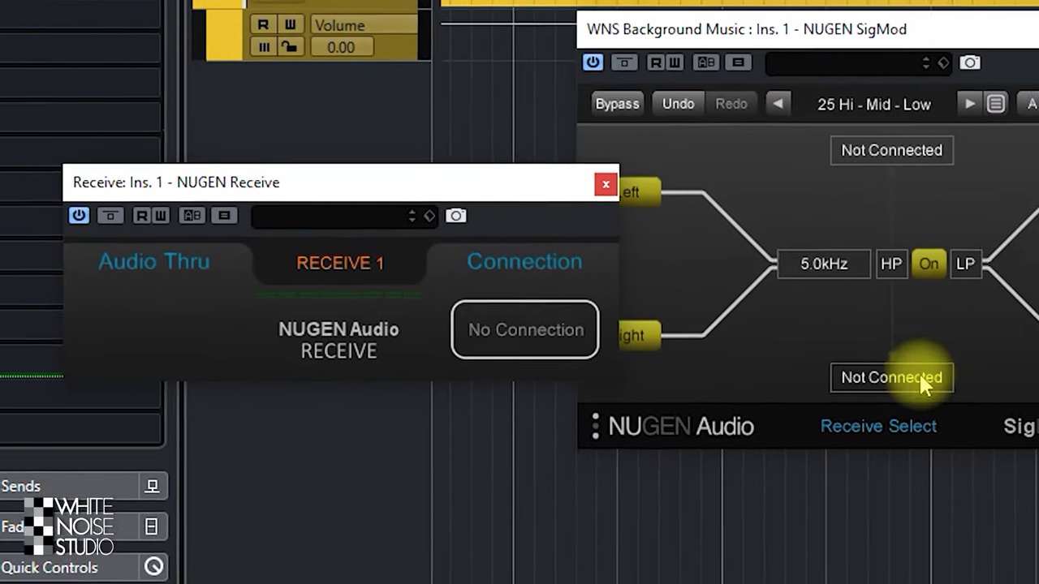
click(994, 411)
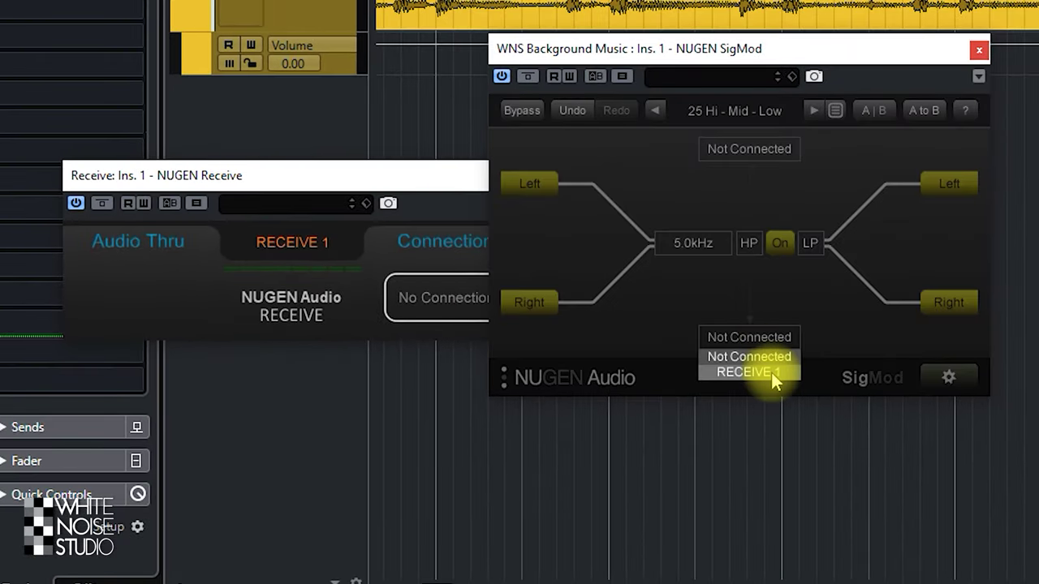
click(771, 372)
click(753, 241)
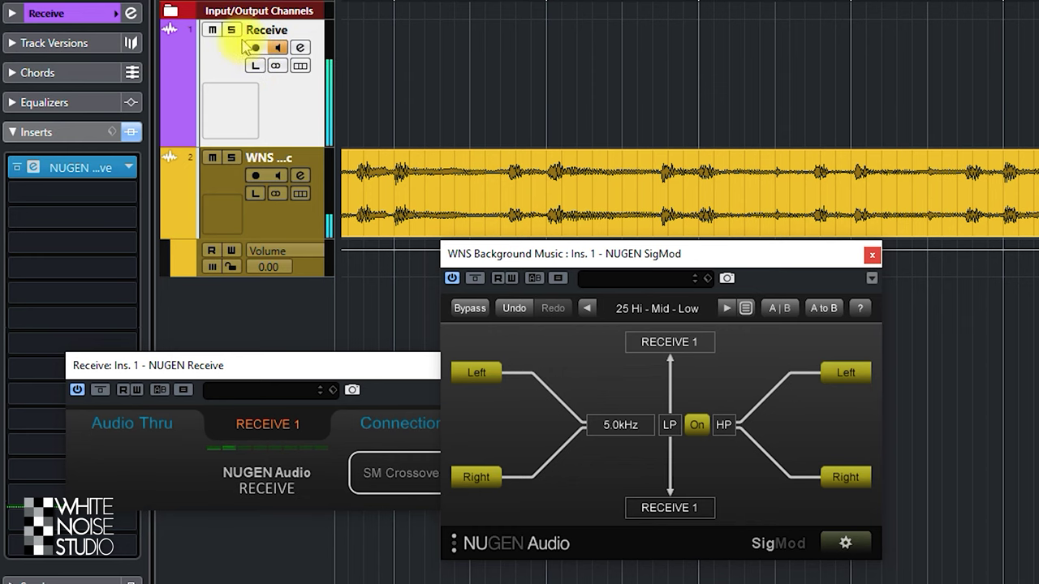
Solo the Receive track and lower the crossover frequency to 83.1Hz
click(232, 31)
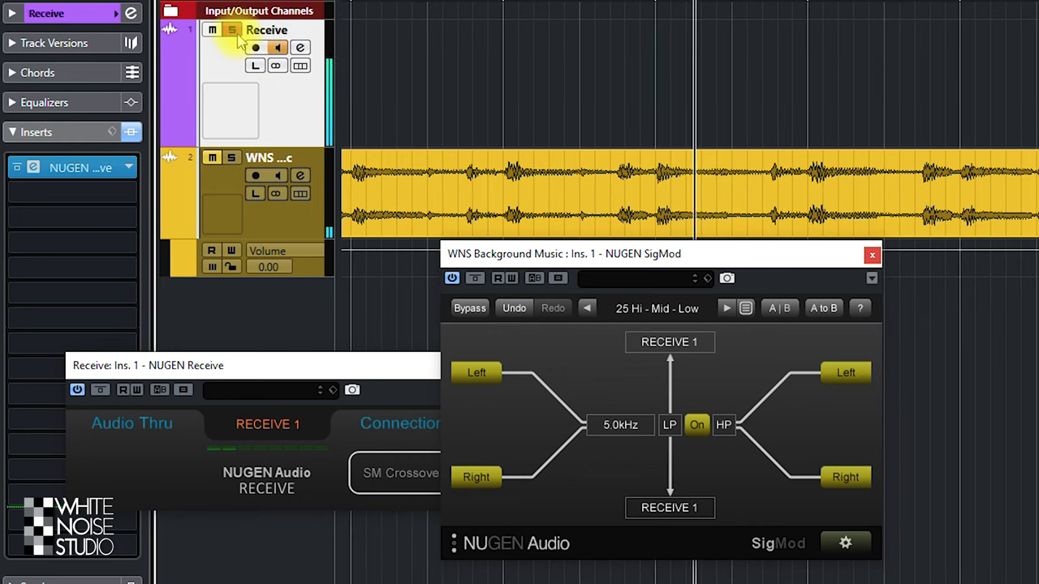
drag(619, 425, 615, 485)
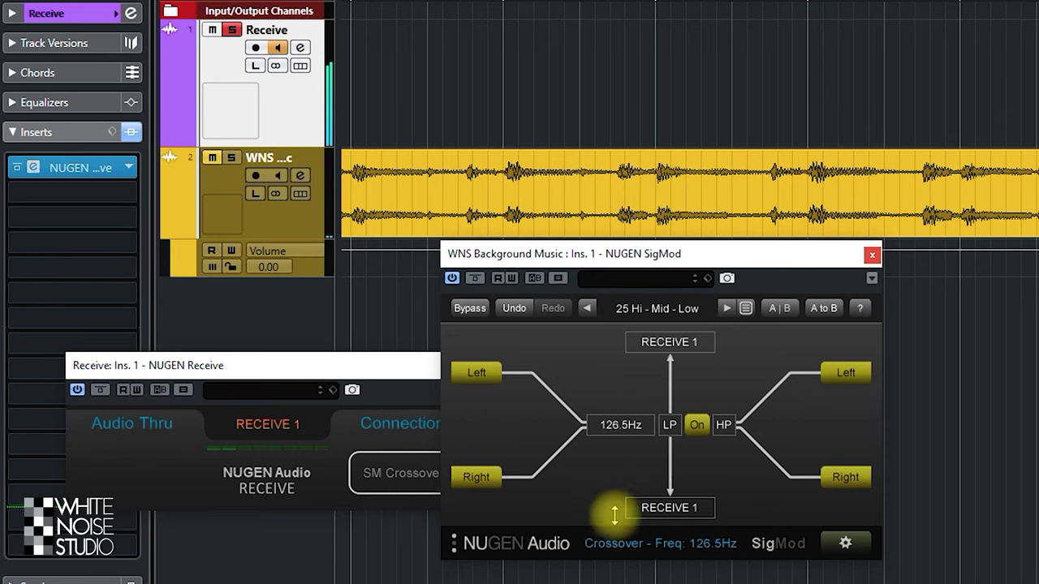
drag(614, 524, 614, 527)
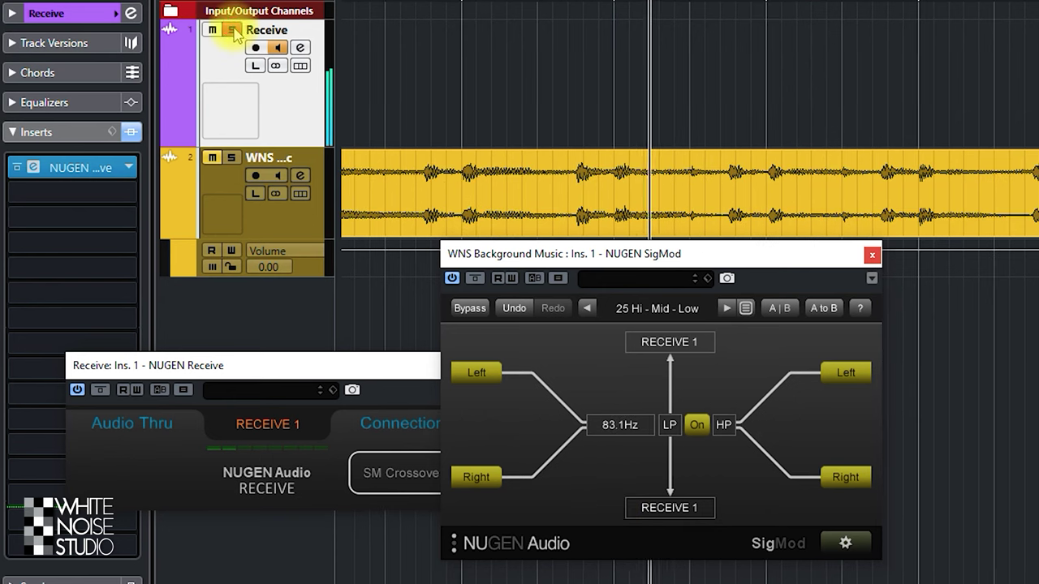
Raise the crossover to 186.0Hz while switching solo between the background music and Receive tracks
click(232, 158)
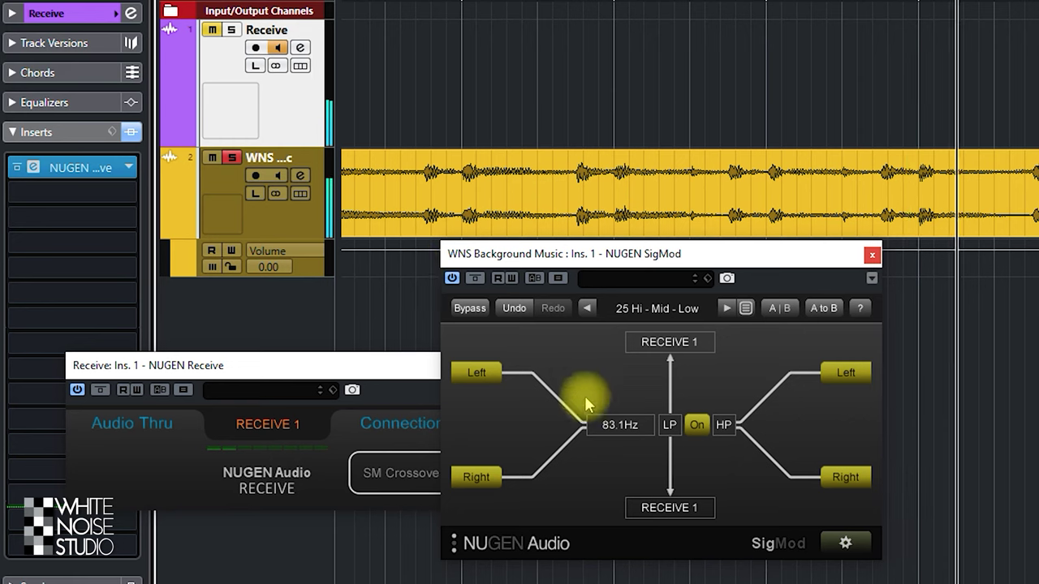
drag(615, 417, 608, 395)
click(257, 70)
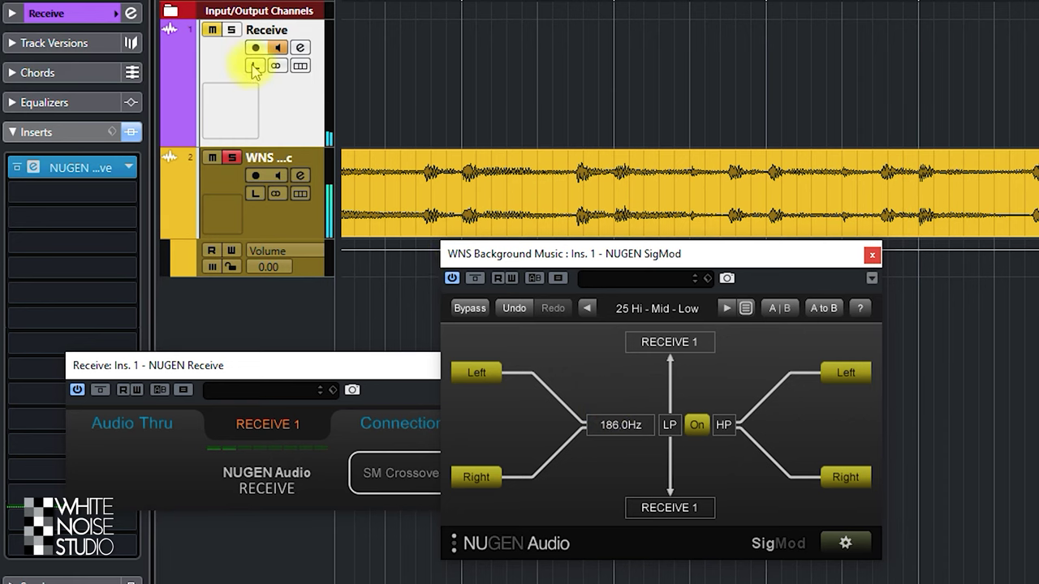
click(233, 158)
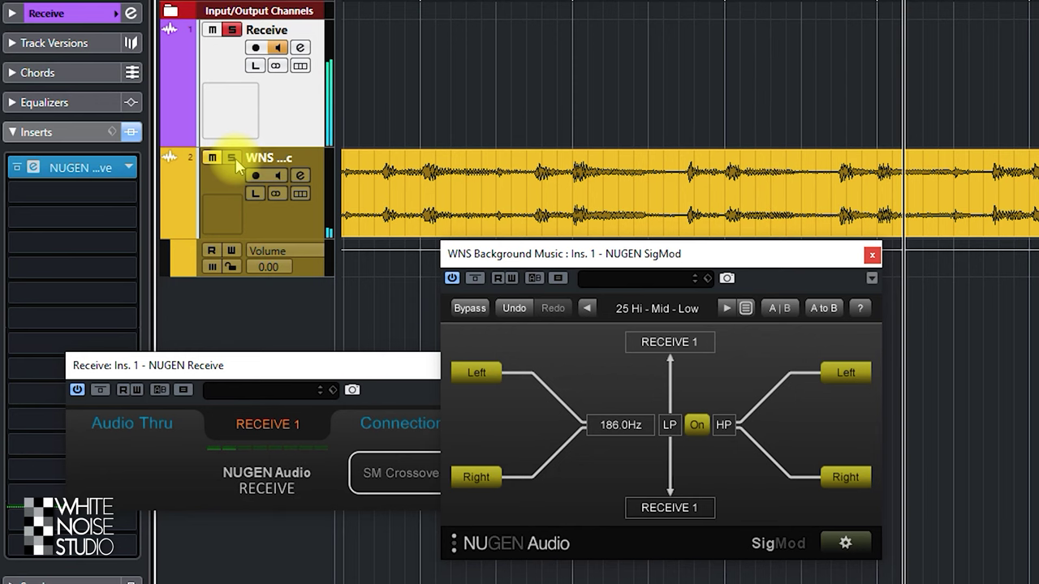
click(233, 158)
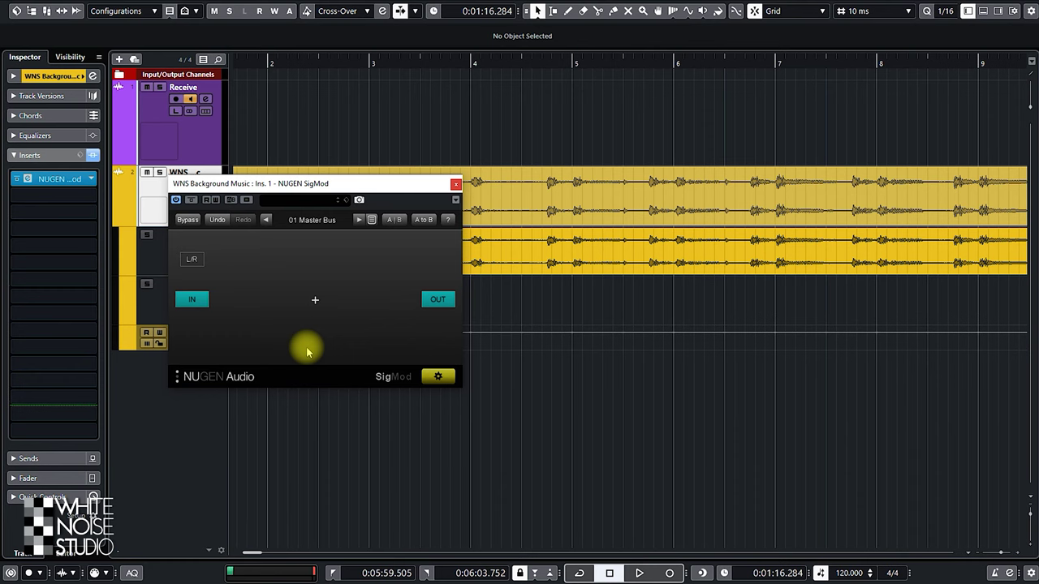
Add a Tap module, switched On, with its Left and Right taps routed to RECEIVE 3
click(314, 300)
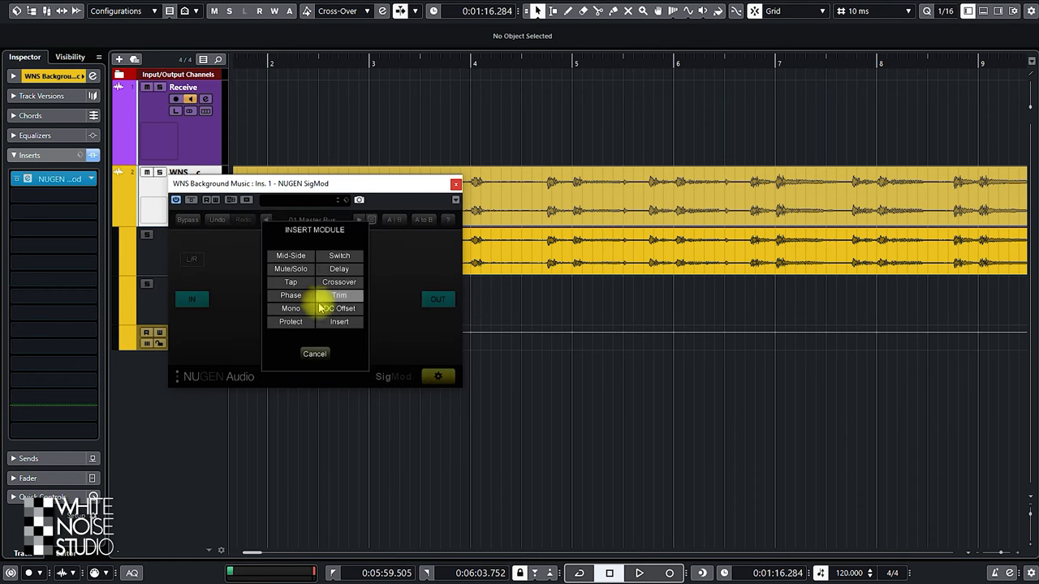
click(288, 282)
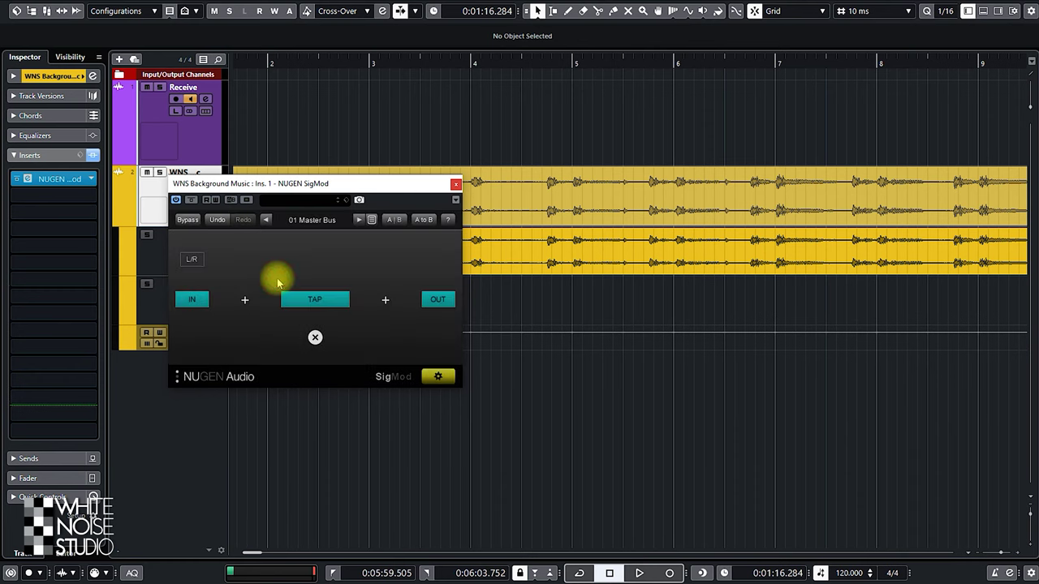
click(438, 375)
click(315, 242)
click(318, 263)
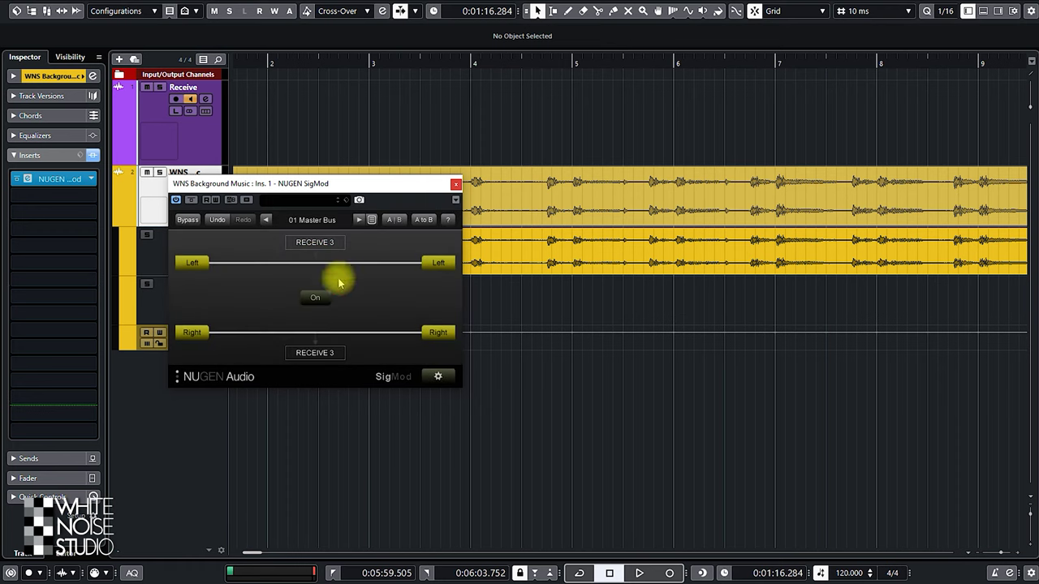
click(315, 299)
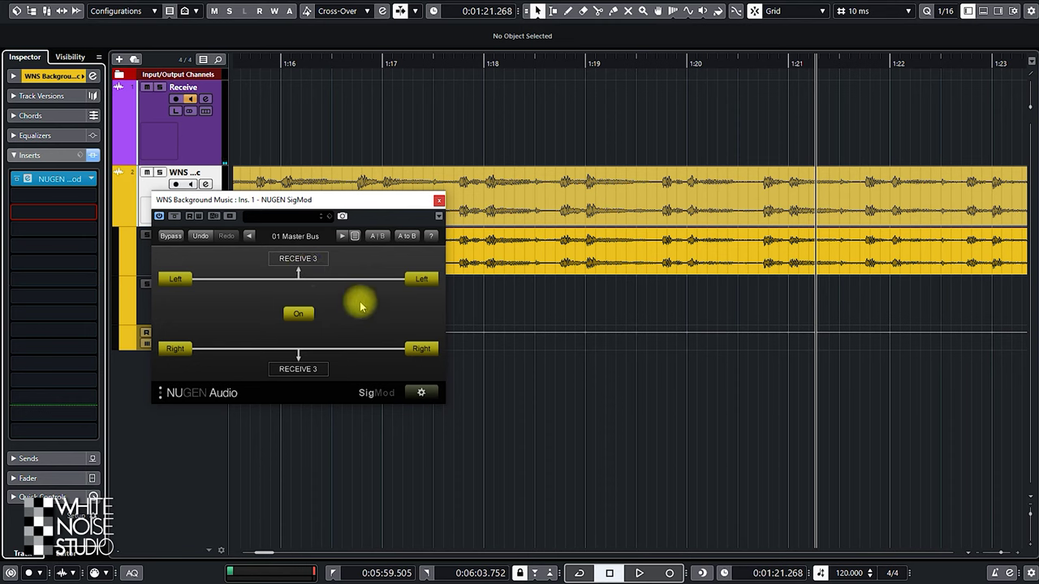
click(72, 218)
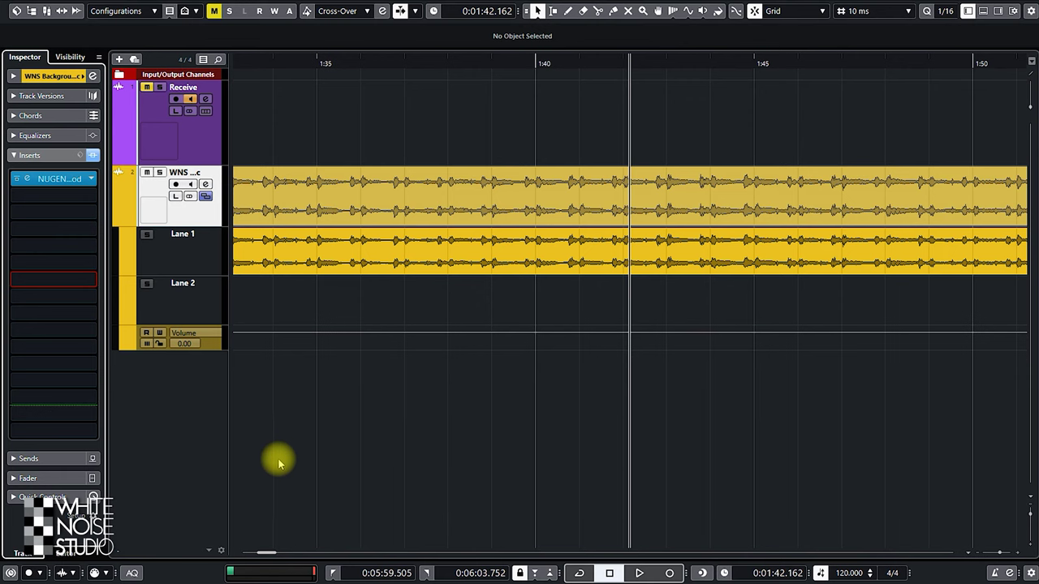
Insert Soundtoys LittleAlterBoy into insert slot 7 of the background music track
click(93, 283)
click(29, 512)
scroll(54, 495, down, 3)
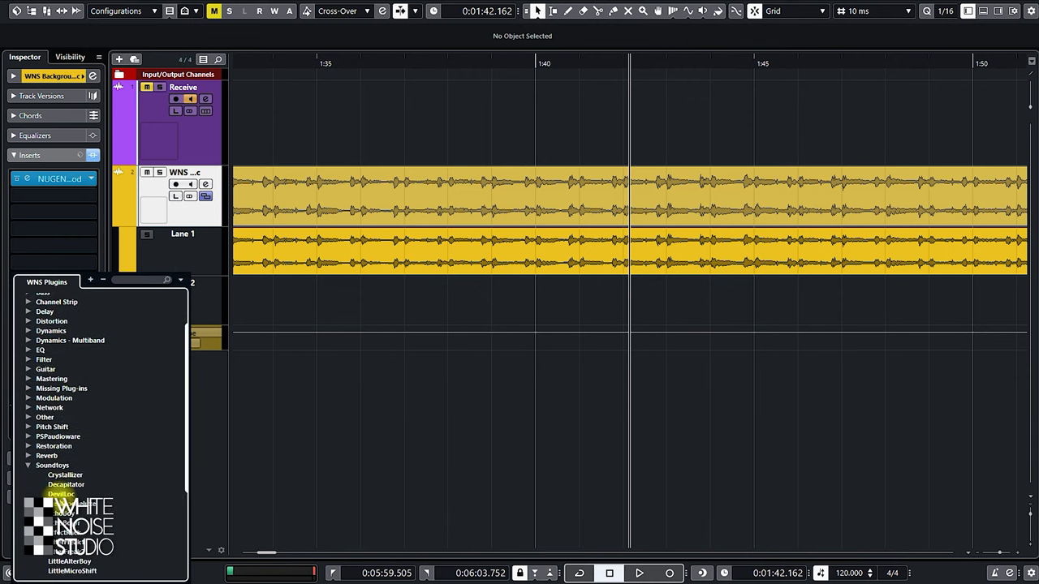
click(73, 512)
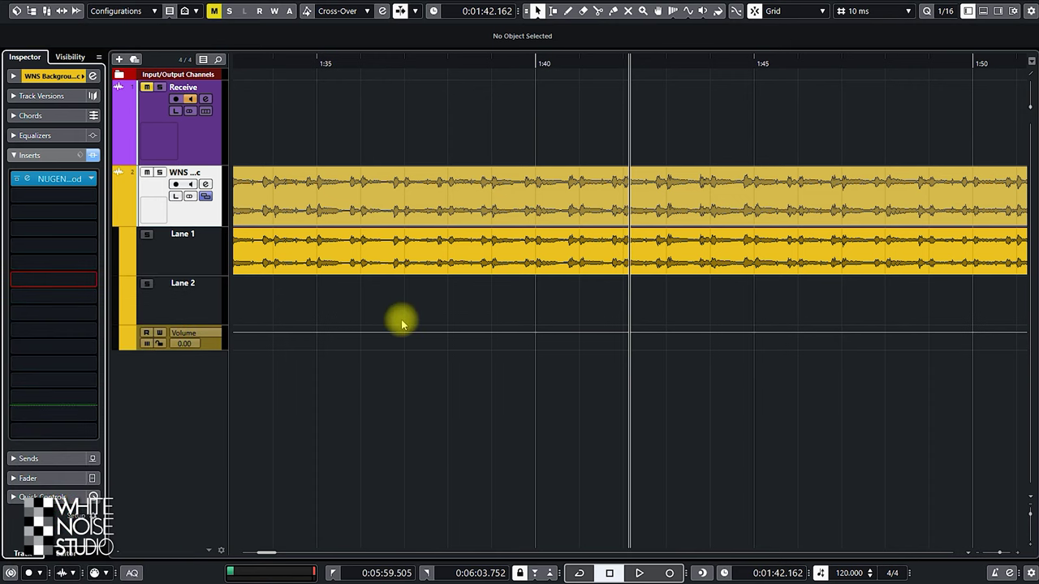
Start playback and raise LittleAlterBoy's Pitch and Formant to 12.0
key(space)
drag(352, 301, 357, 231)
drag(434, 288, 453, 231)
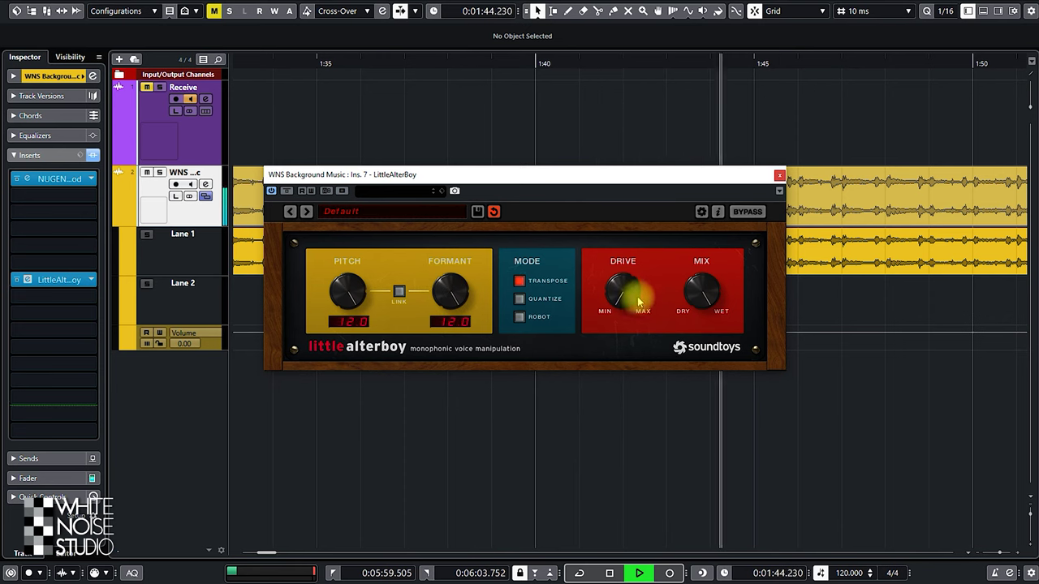
Turn up LittleAlterBoy's Drive, stop playback, then solo, unsolo and mute the Receive track
drag(633, 297, 630, 232)
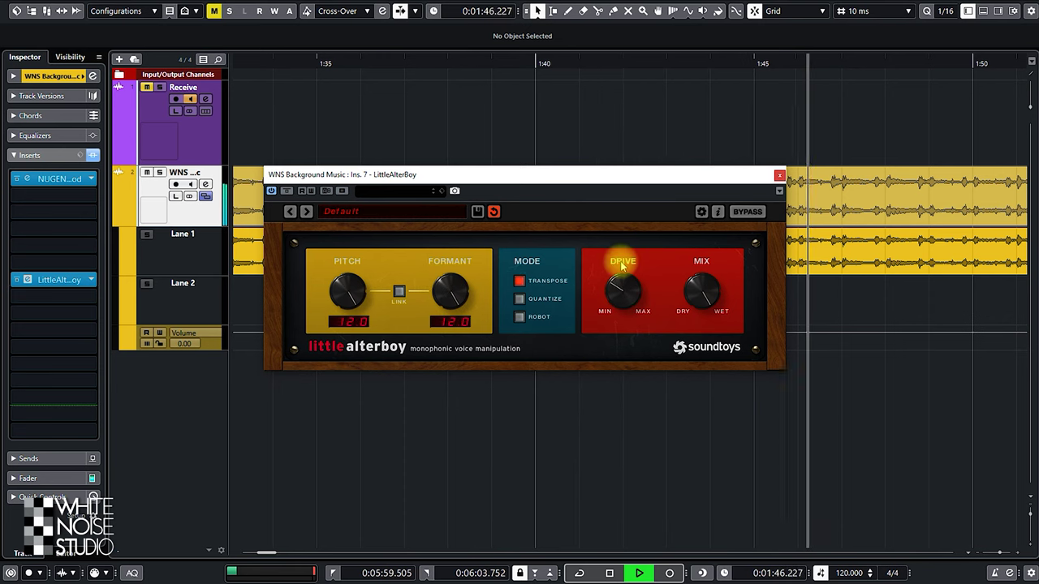
key(space)
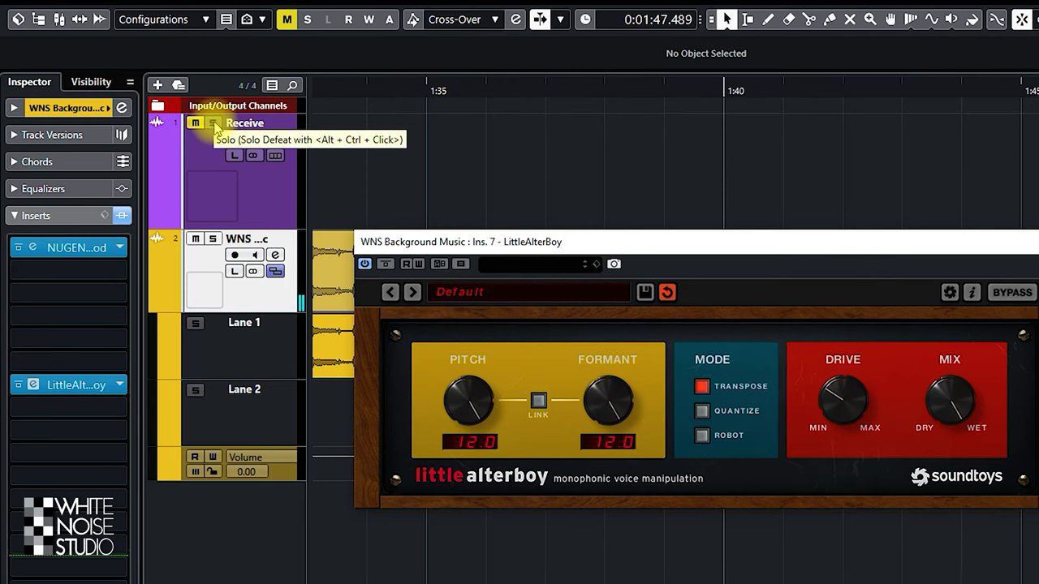
click(214, 123)
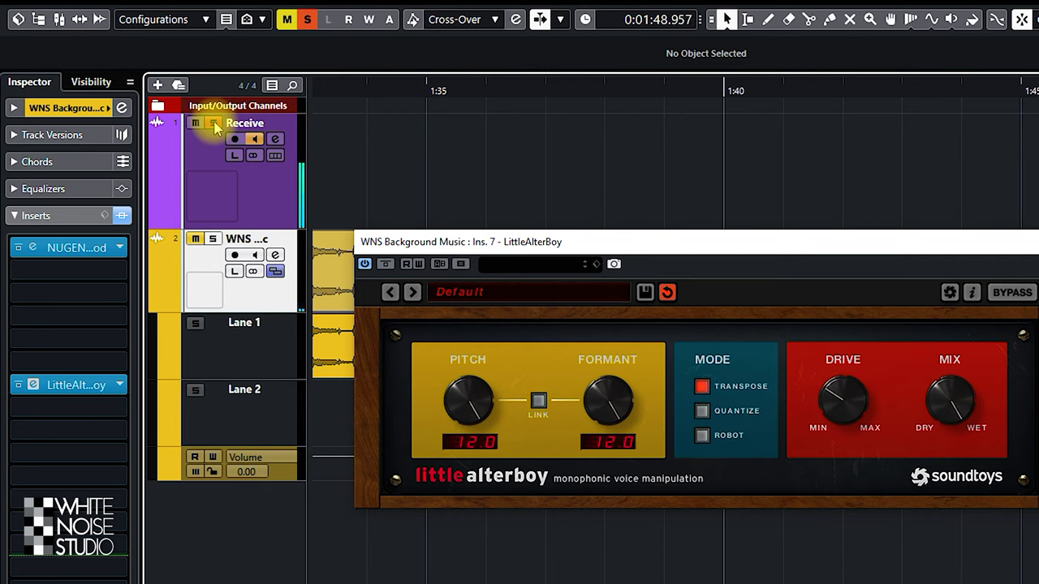
click(213, 123)
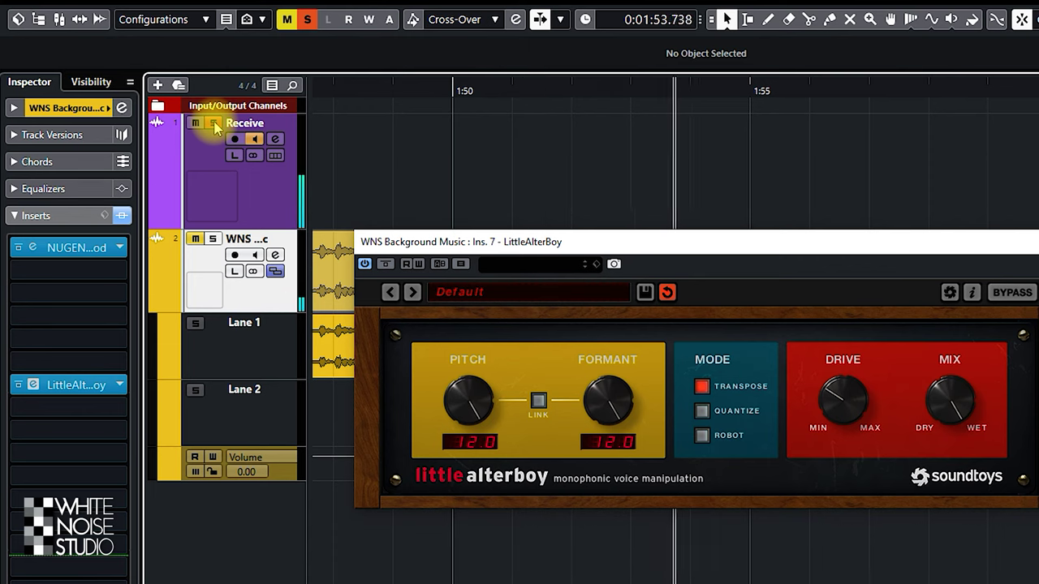
click(197, 125)
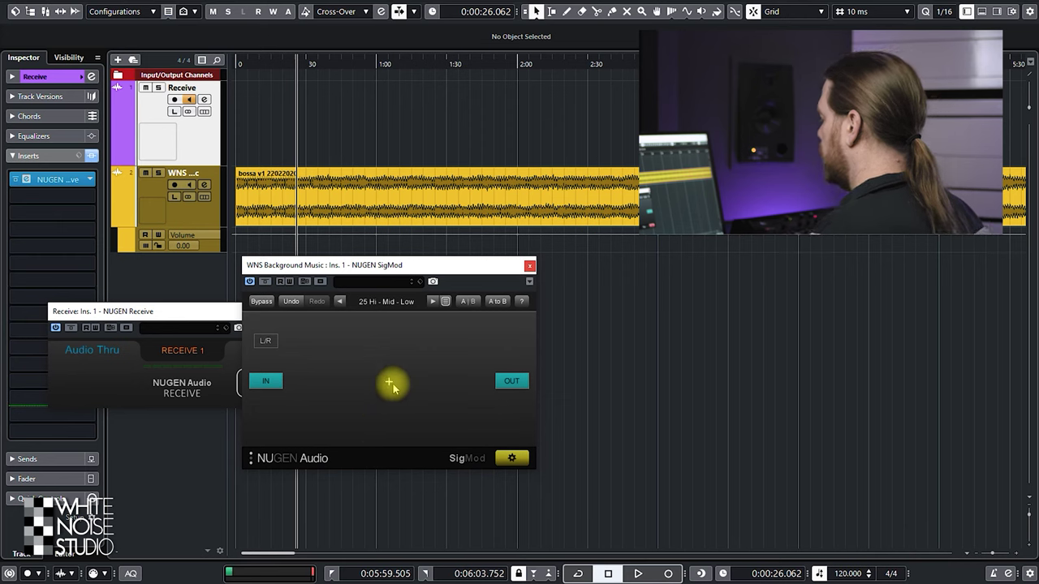
Add an Insert module and load elysia mpressor into it by searching 'mpresso'
click(391, 388)
click(422, 373)
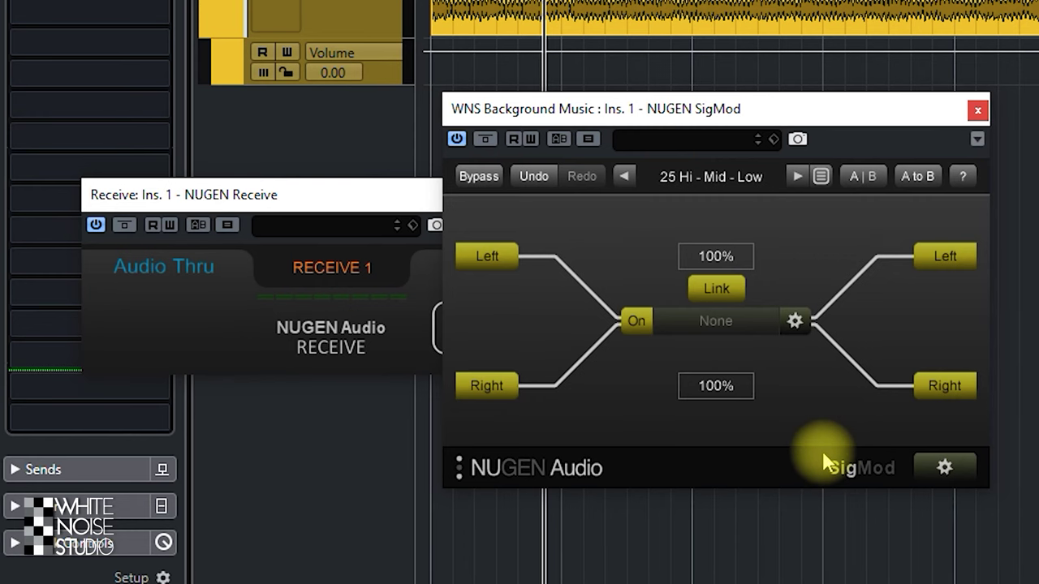
click(795, 321)
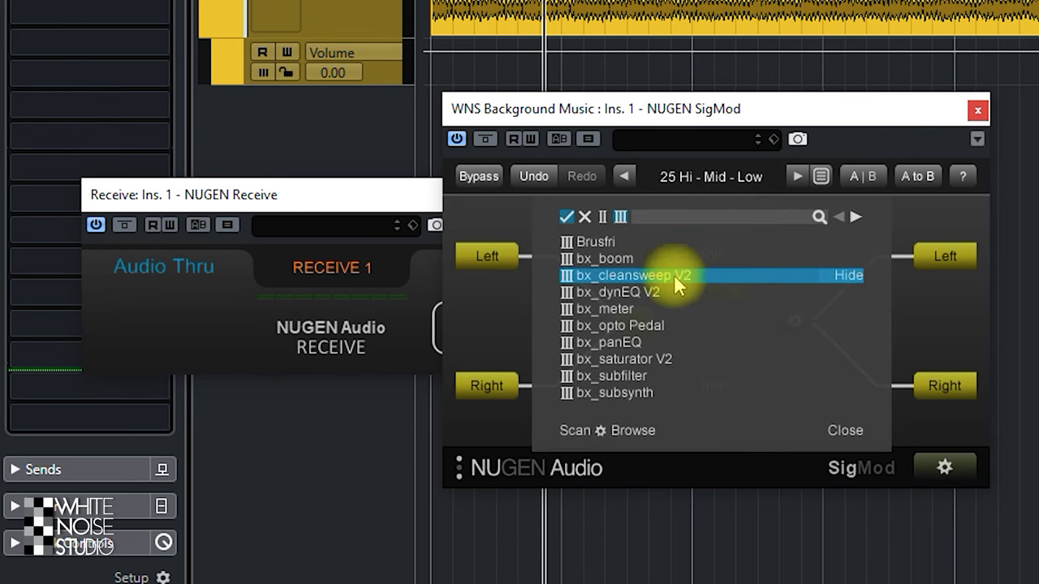
click(856, 217)
click(856, 217)
click(856, 218)
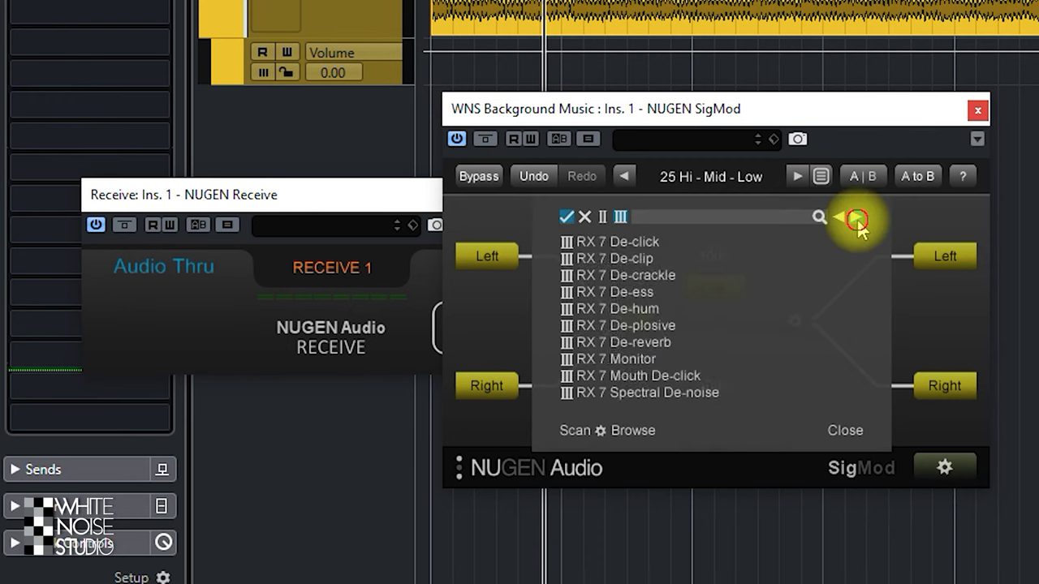
click(856, 220)
text(mpresso)
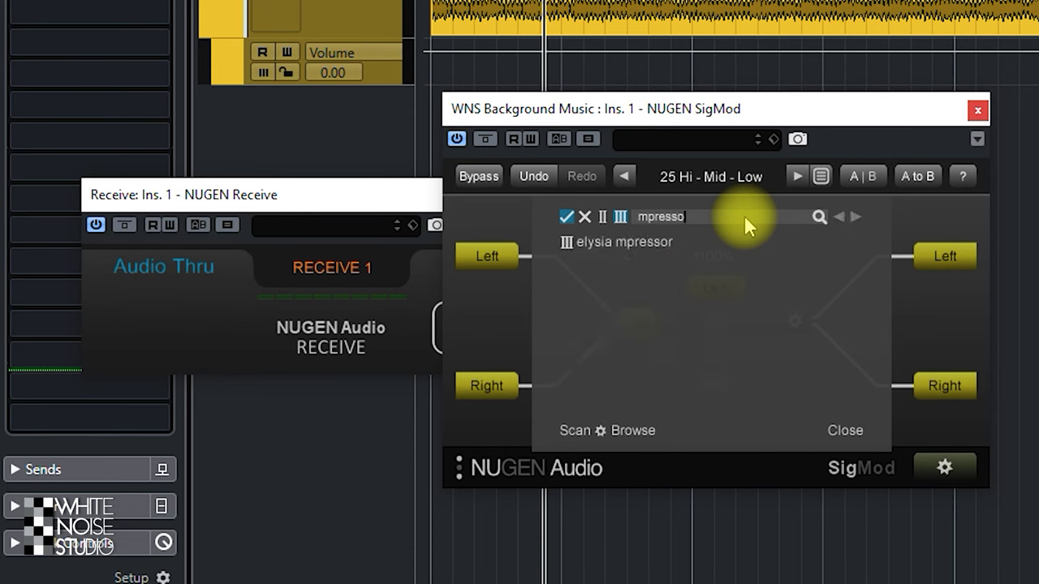
click(676, 238)
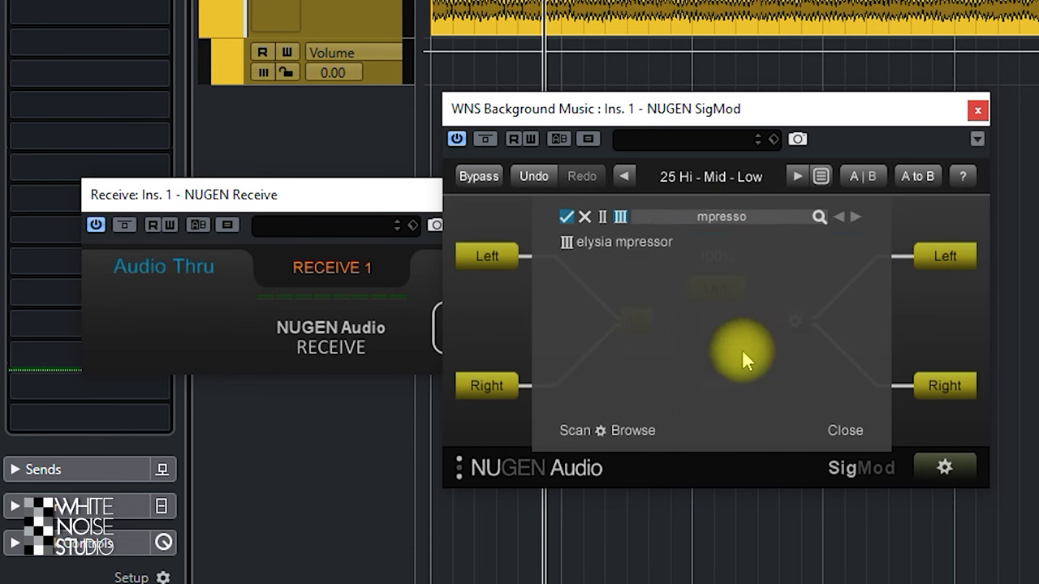
click(630, 242)
click(629, 241)
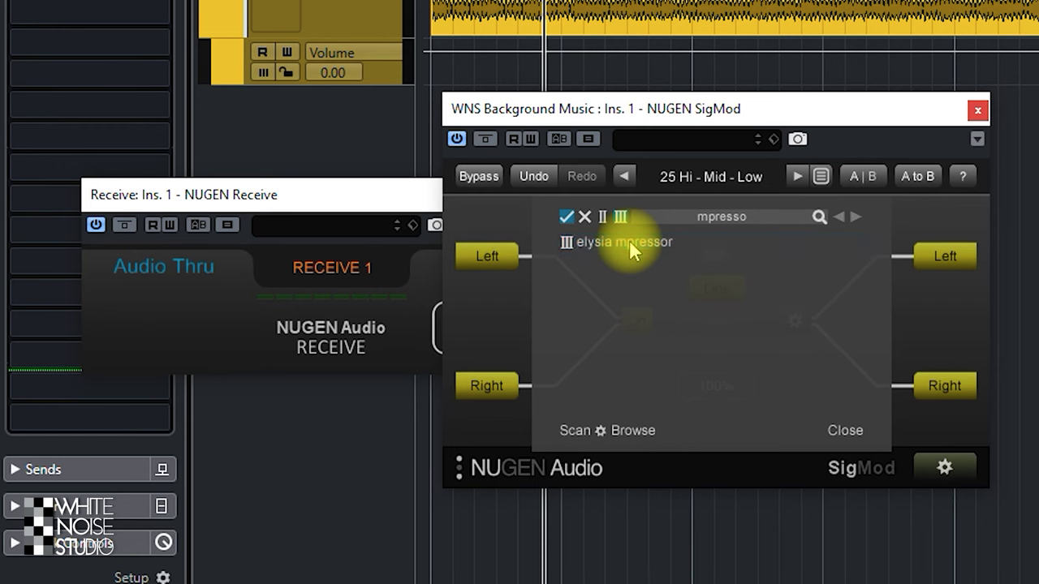
Open the elysia mpressor window, start playback, and drag the linked Left/Right insert levels to 49%
click(726, 322)
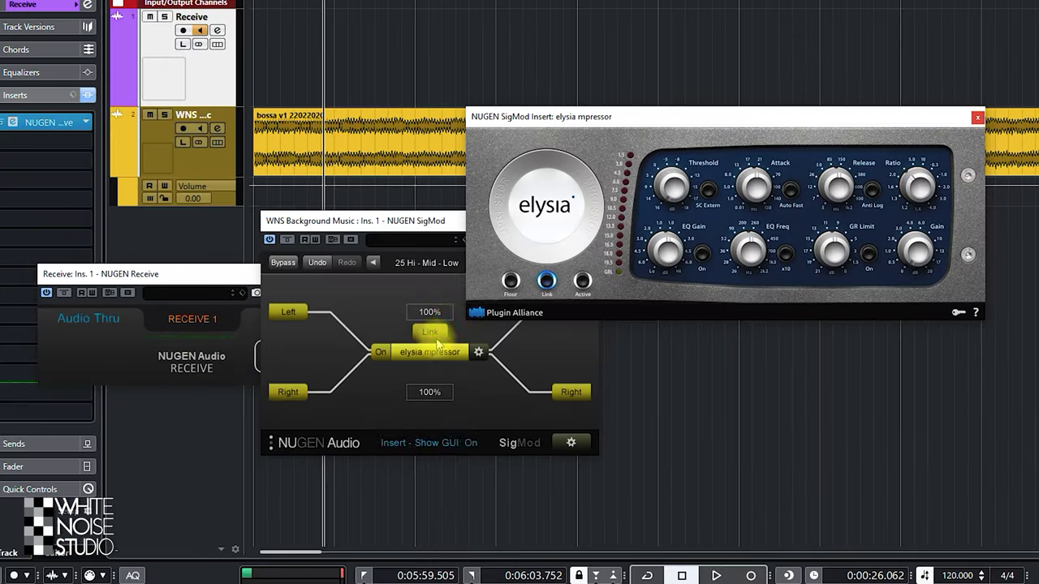
drag(1038, 0, 778, 0)
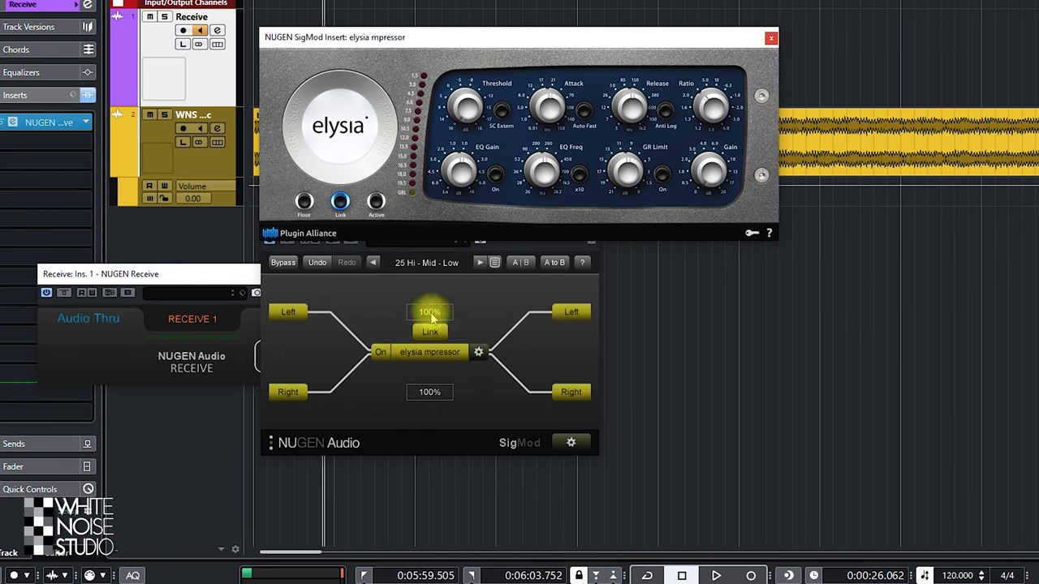
click(675, 446)
key(space)
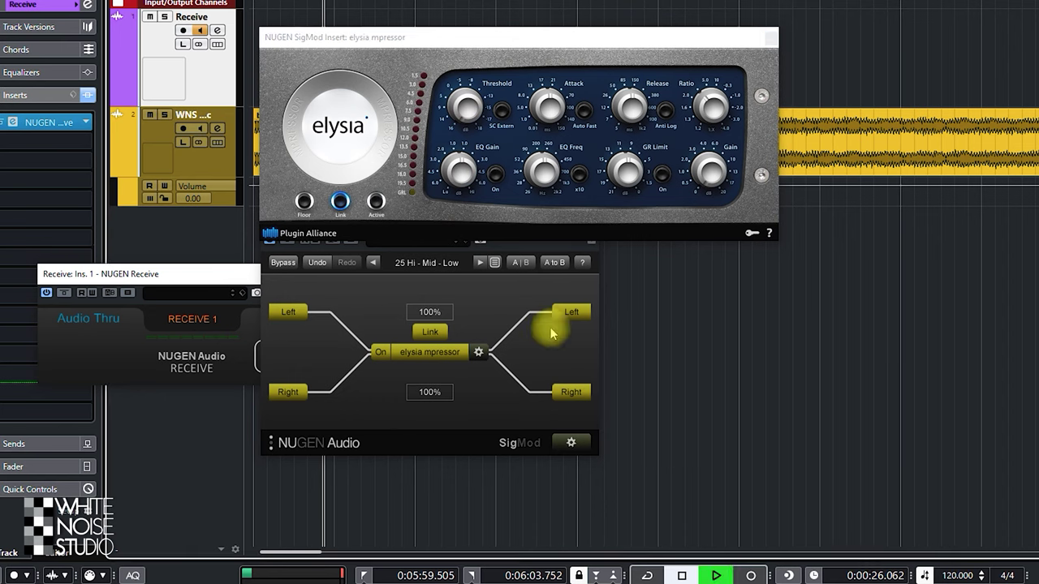
click(464, 106)
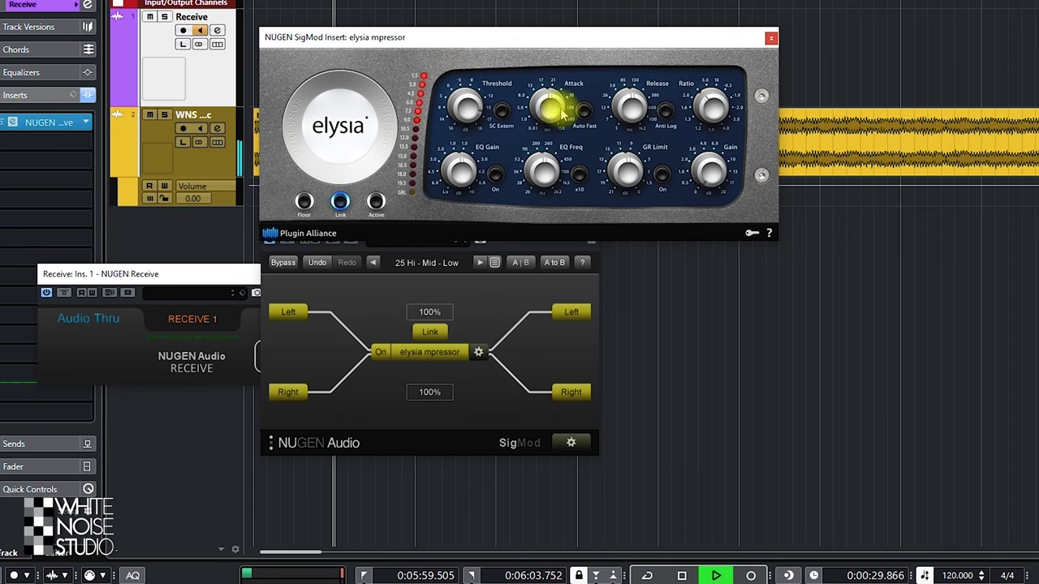
mouse_move(536, 129)
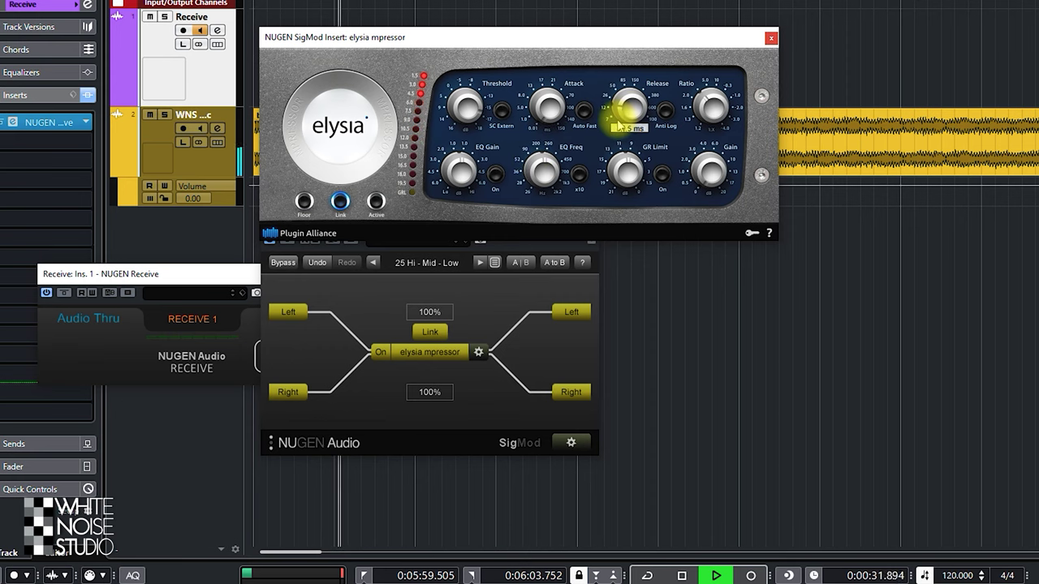
drag(432, 329, 446, 313)
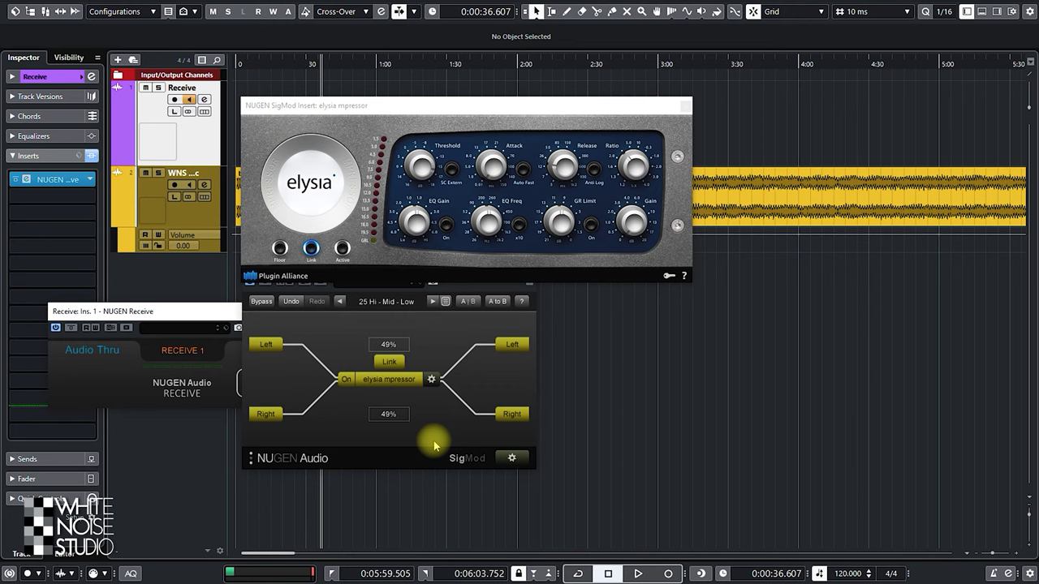
In edit mode, delete the elysia insert and add a Crossover module in its place
click(511, 458)
click(459, 398)
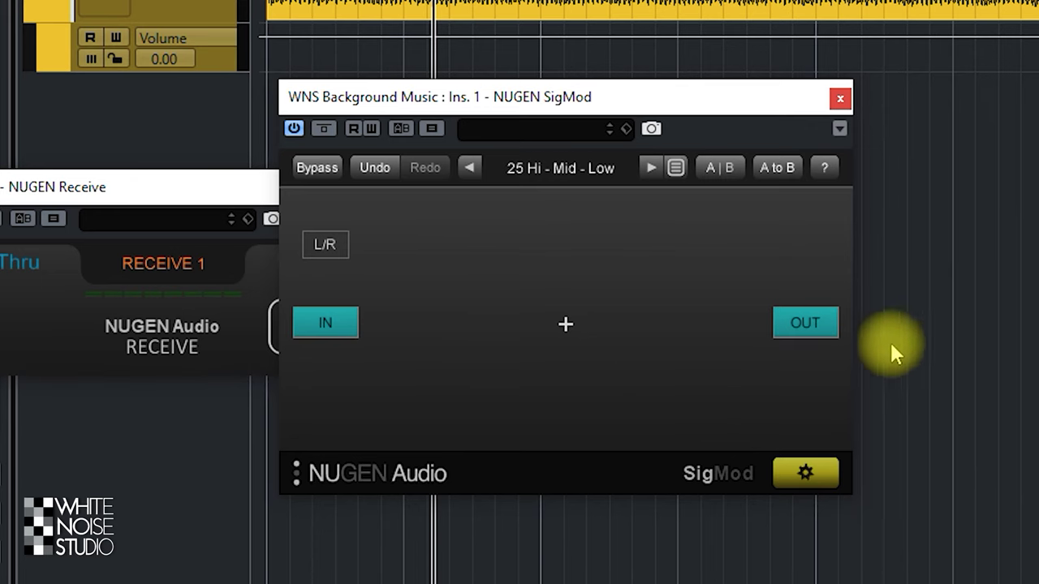
click(566, 323)
click(623, 294)
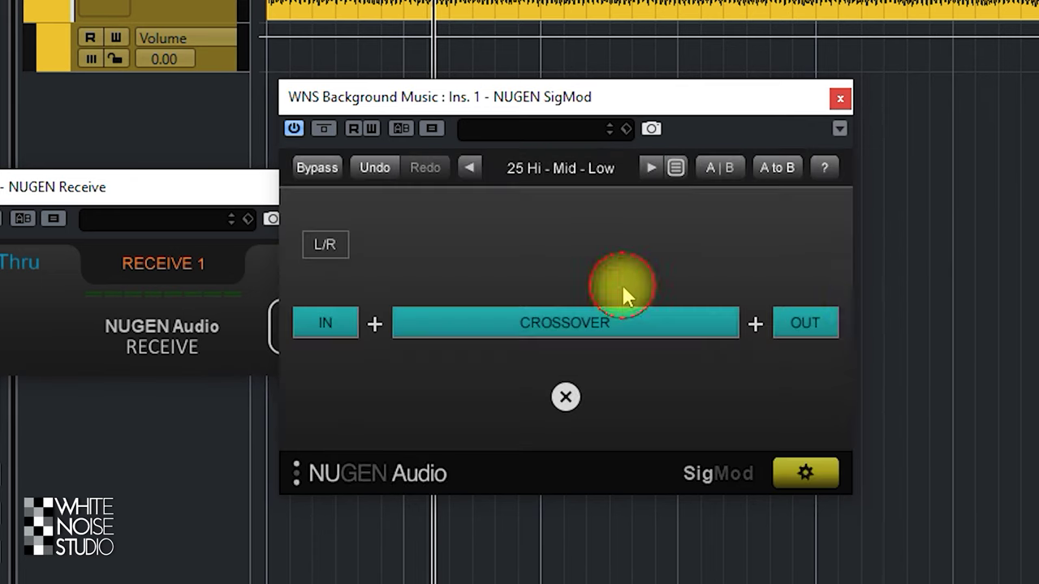
Switch the Crossover on, swap HP/LP, route it to RECEIVE 1, and set 150 Hz
click(808, 471)
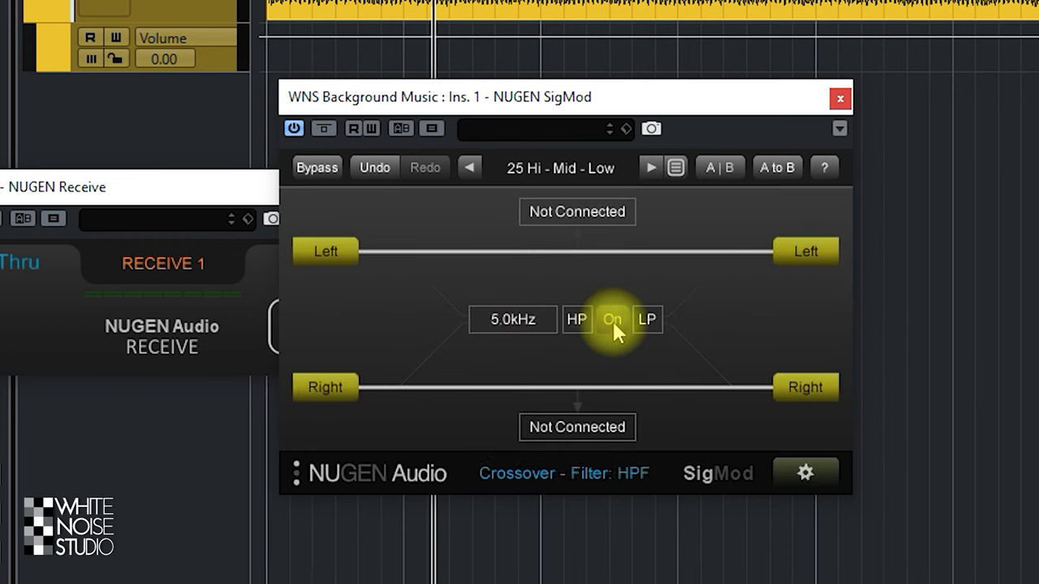
click(612, 319)
click(576, 319)
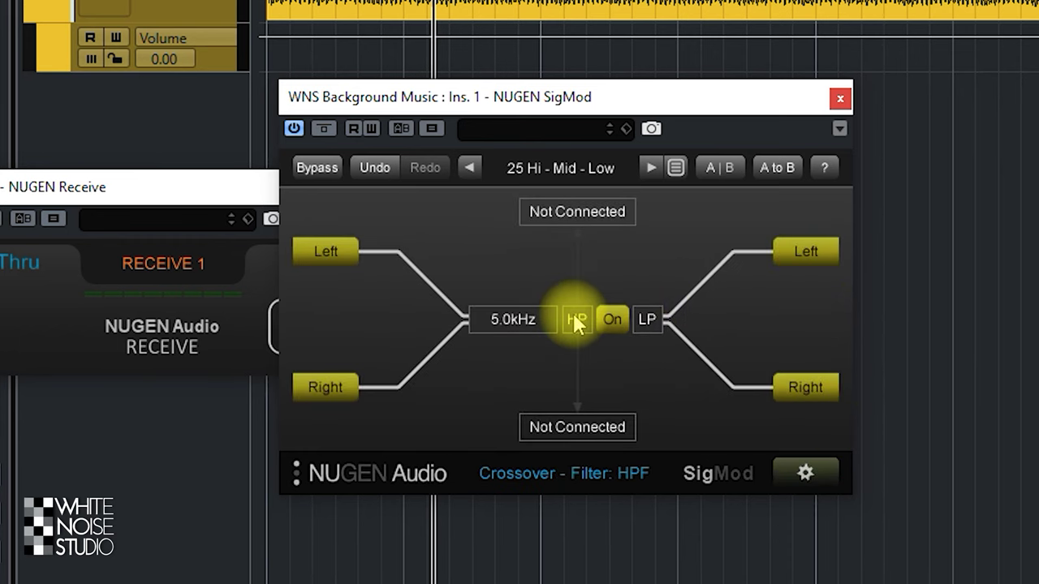
click(579, 212)
click(586, 254)
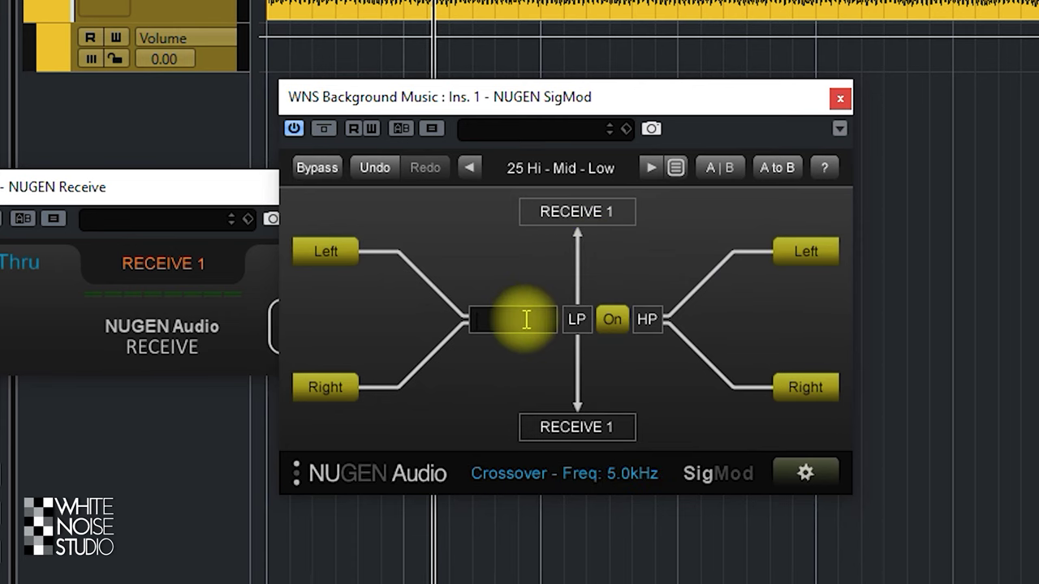
key(Return)
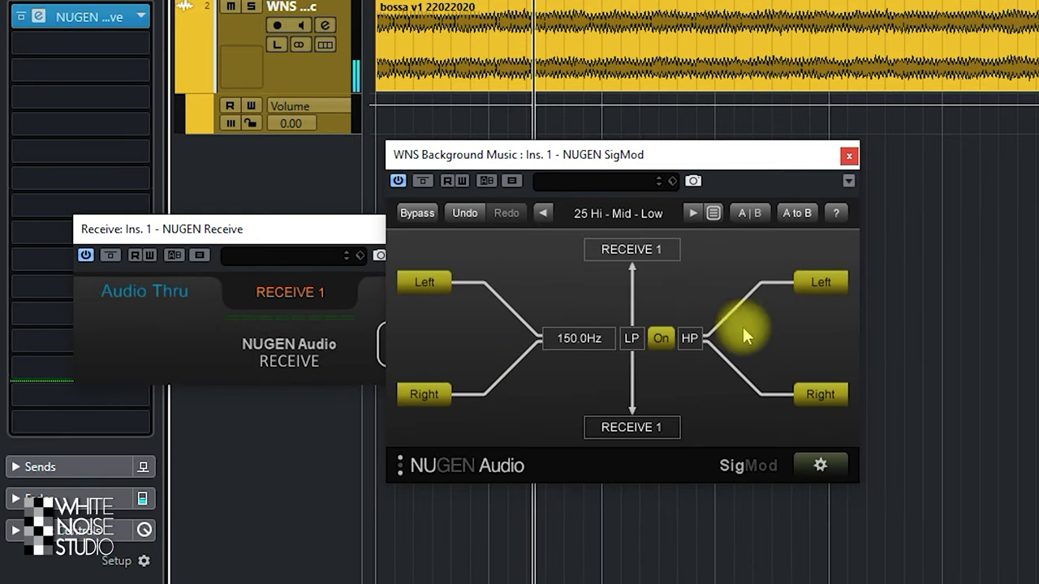
From the chain overview, add an Insert module after the Crossover, just before OUT
click(821, 466)
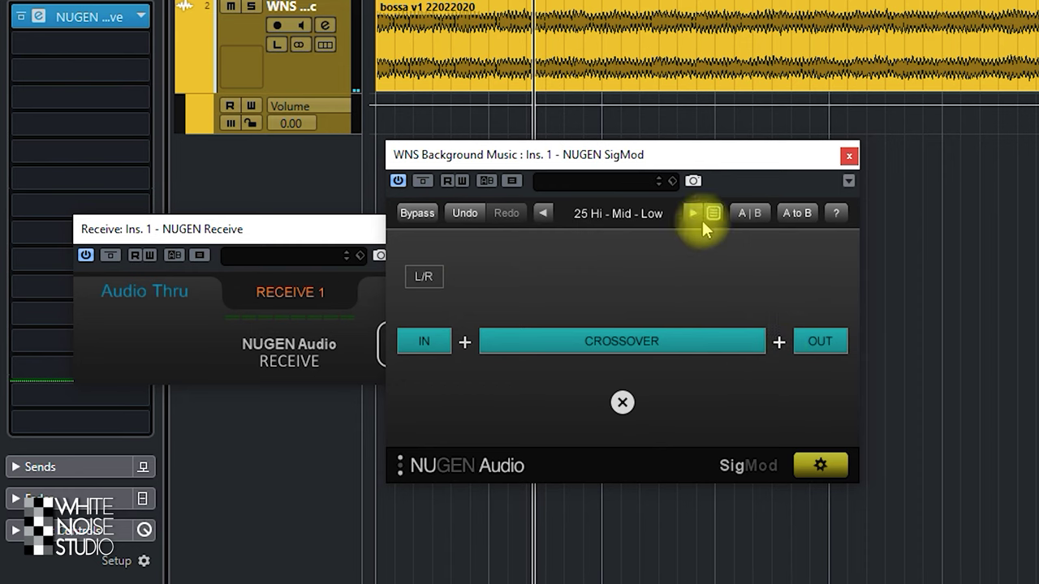
click(778, 342)
click(772, 431)
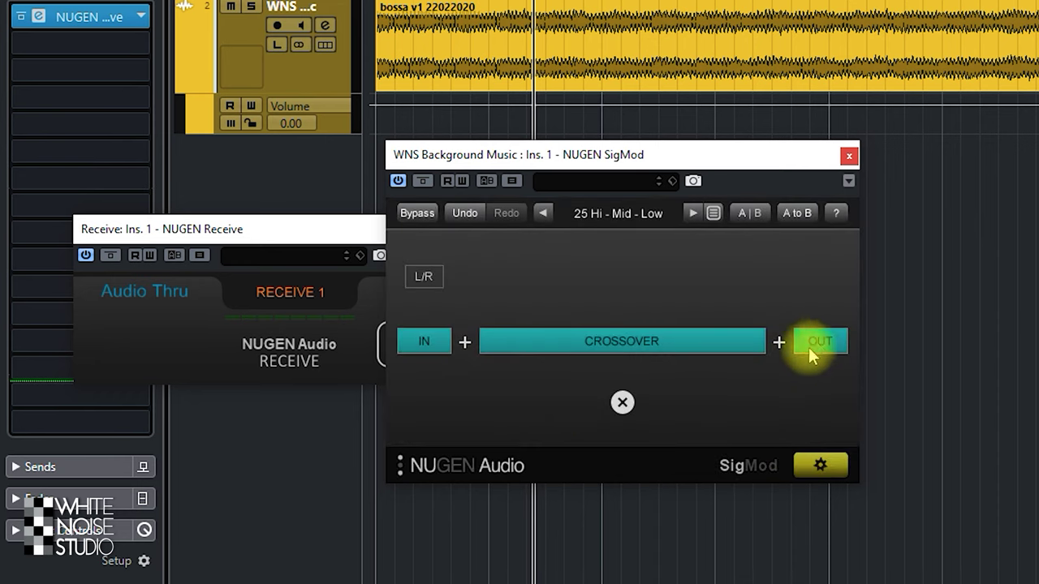
click(779, 341)
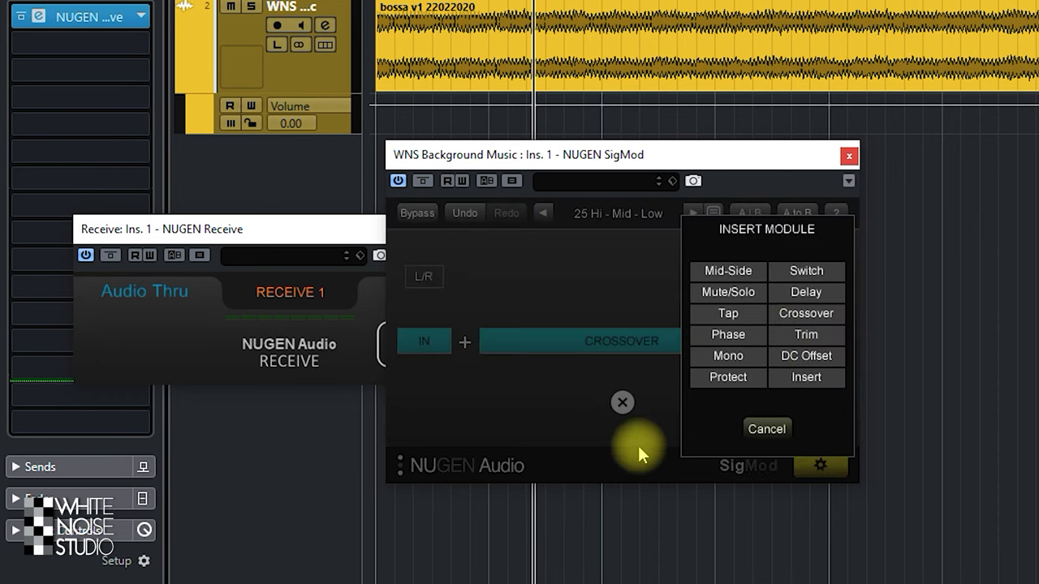
click(808, 379)
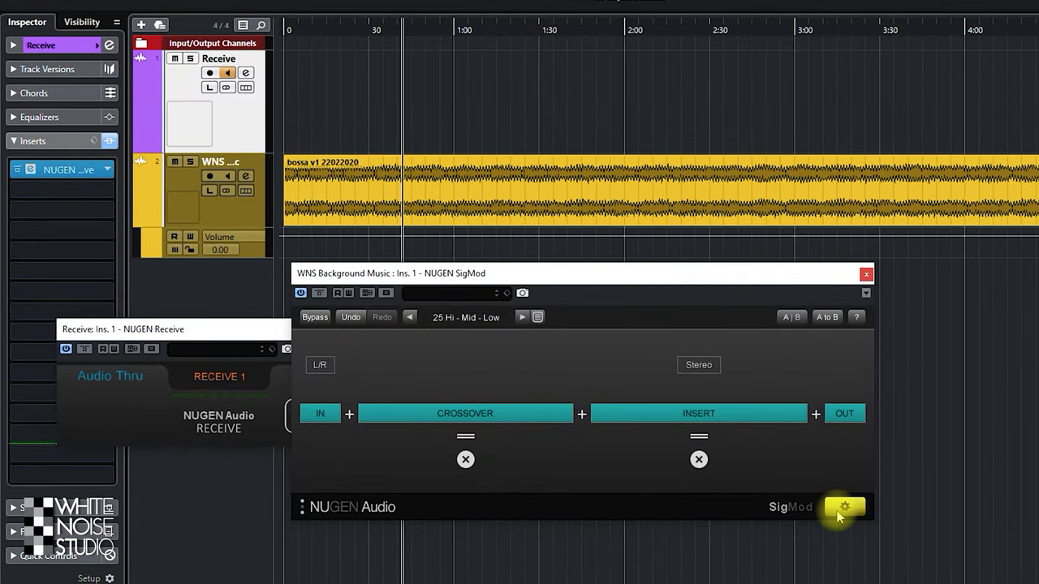
Load elysia mpressor into the Insert module, switch it On, and place its editor beside the routing graph
click(842, 512)
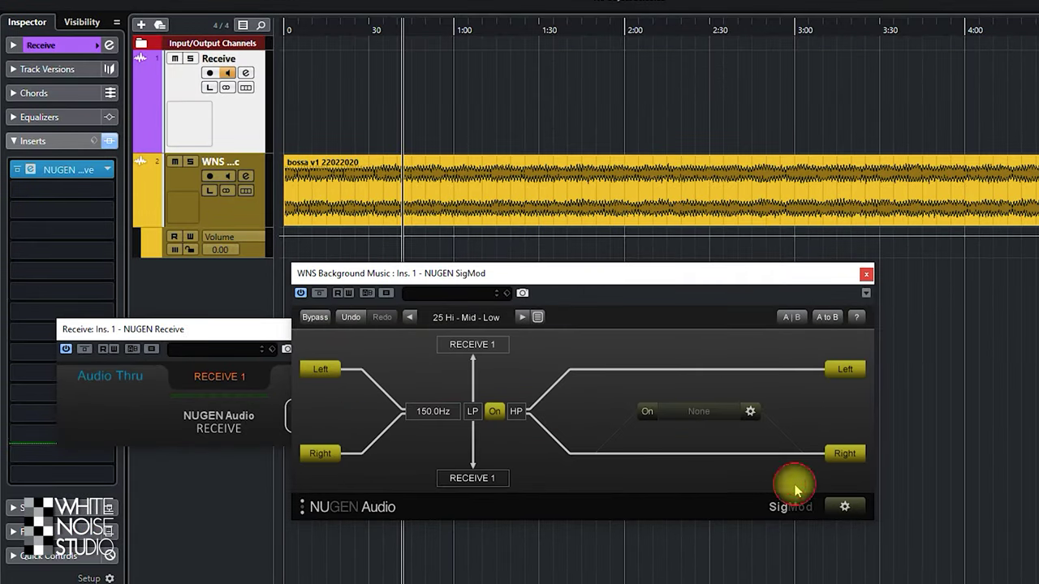
click(748, 412)
click(634, 363)
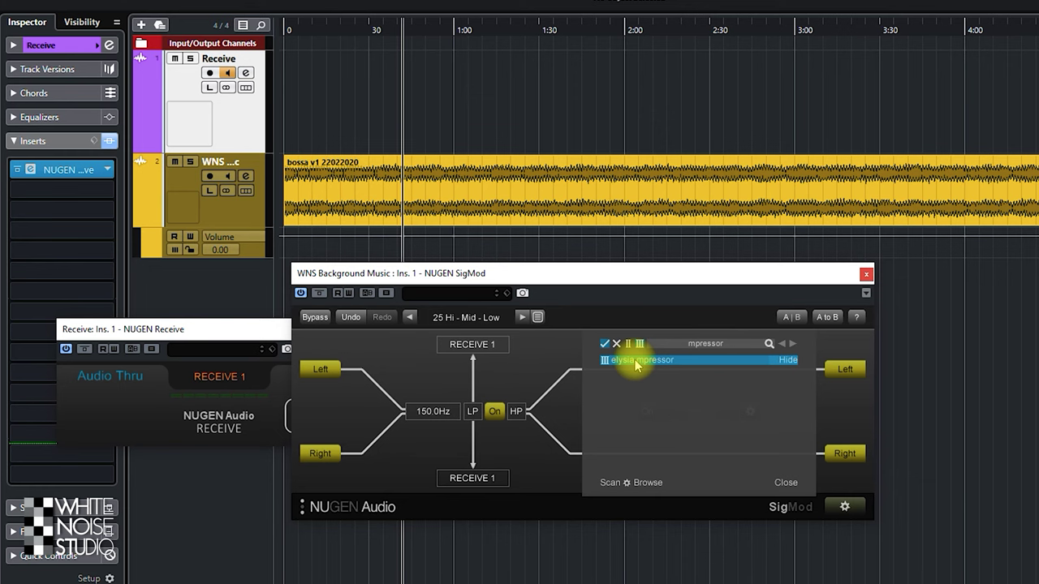
click(636, 362)
click(646, 413)
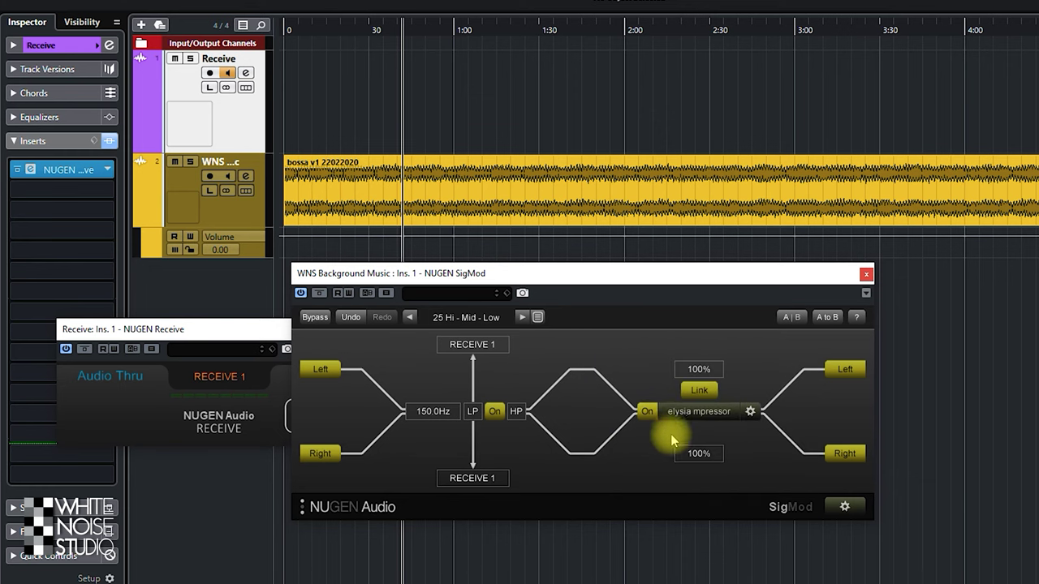
click(748, 411)
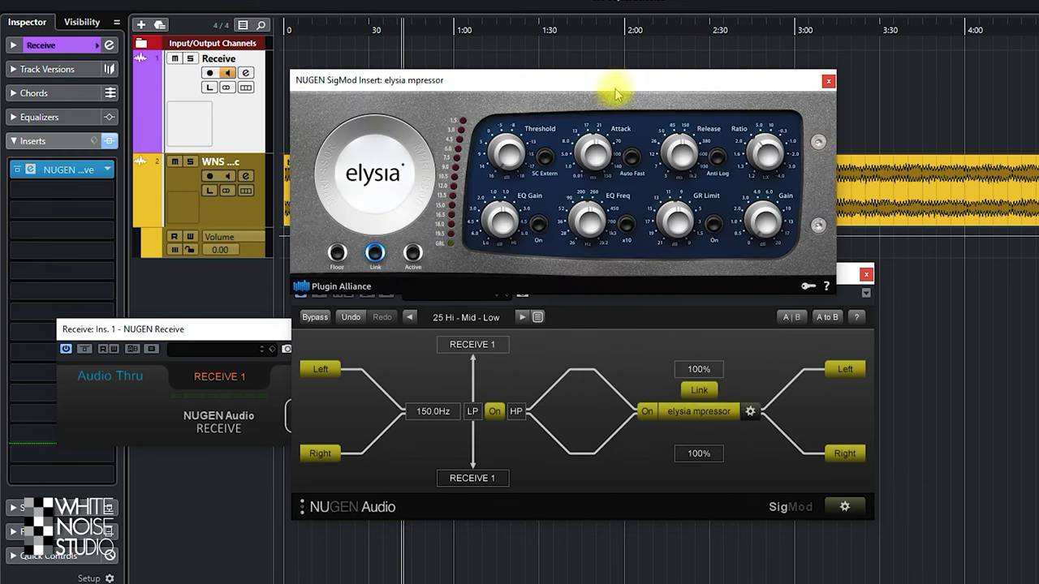
drag(614, 94, 872, 18)
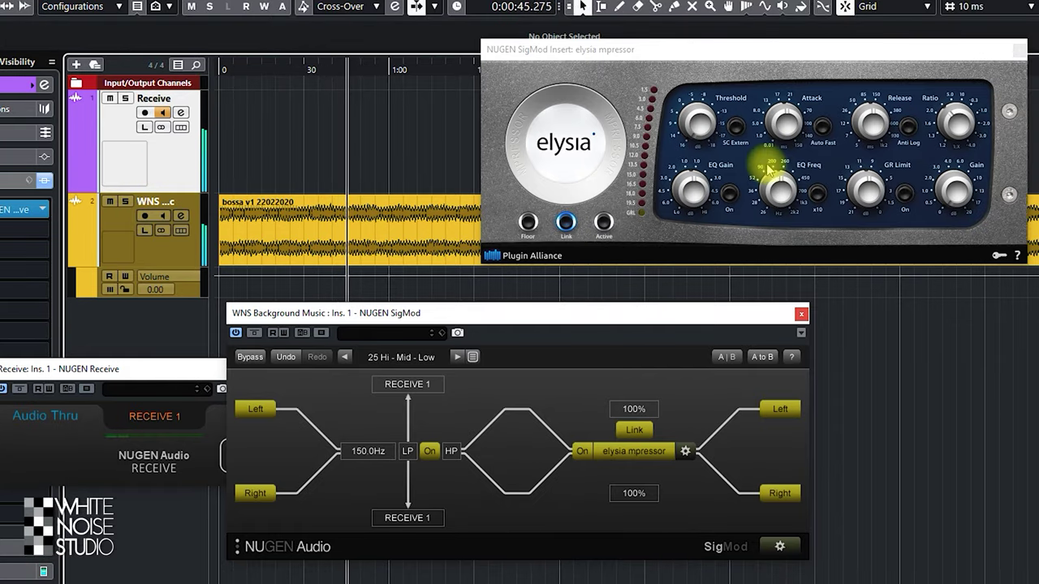
Set the elysia mpressor threshold around -9.2 dB, adjust its attack, and solo WNS Background Music
drag(691, 100, 713, 54)
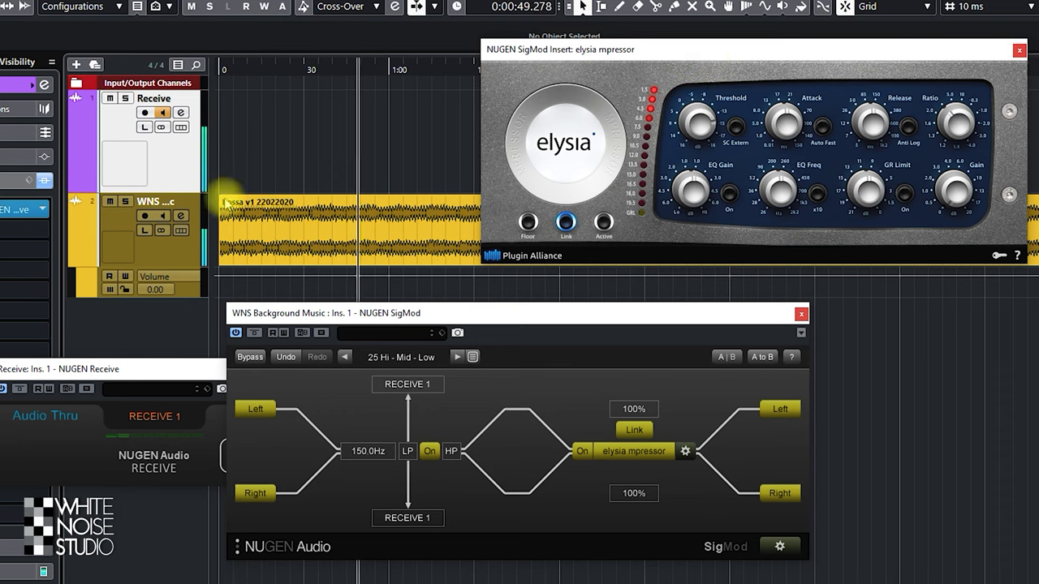
click(125, 201)
click(767, 122)
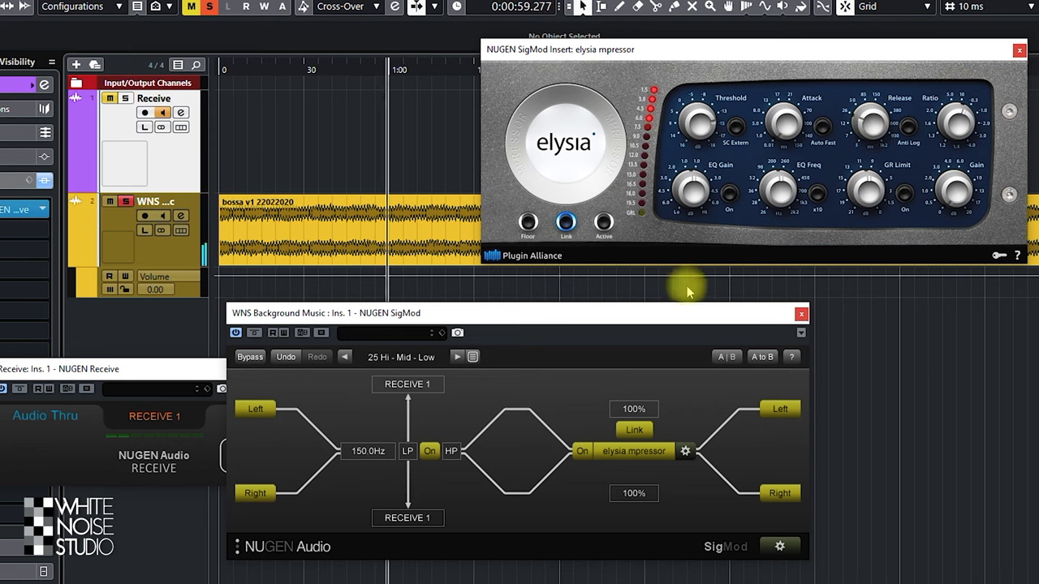
Toggle the Receive track's mute to audition it and lower the compressor's wet mix to 47%
click(110, 99)
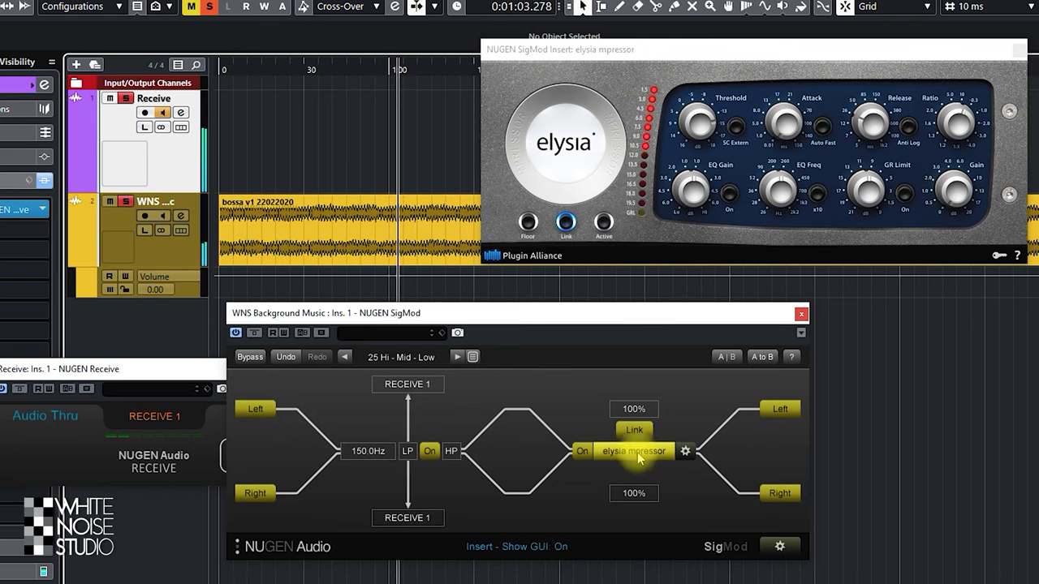
mouse_move(638, 458)
mouse_down()
mouse_move(630, 410)
mouse_move(640, 371)
mouse_move(643, 468)
mouse_move(651, 461)
mouse_up()
click(958, 193)
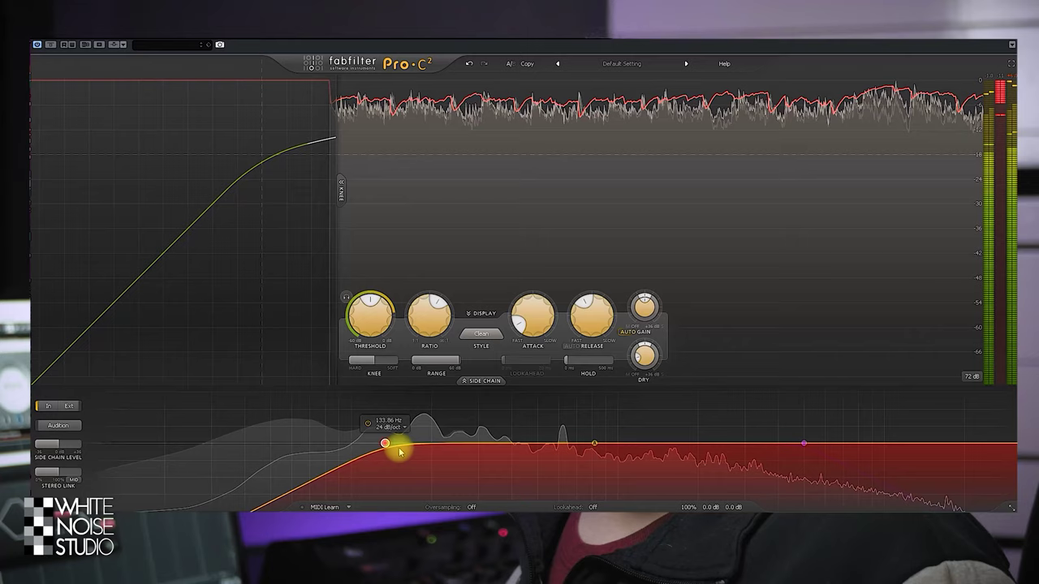
Raise the Pro-C 2 Dry knob to -4.81 dB
drag(649, 341, 649, 315)
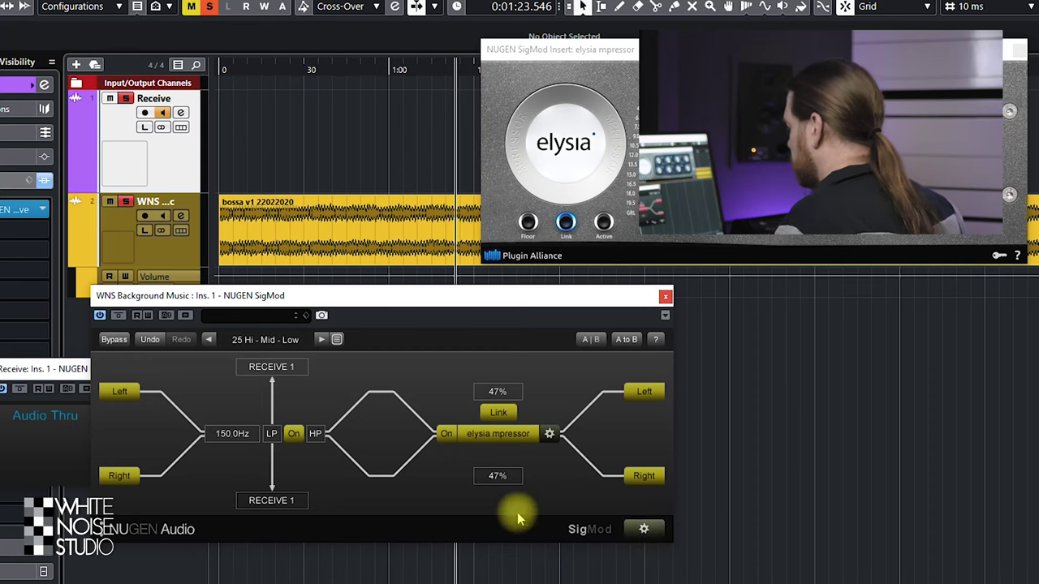
In the module chain editor, add DC Offset and Trim modules before the output
click(649, 532)
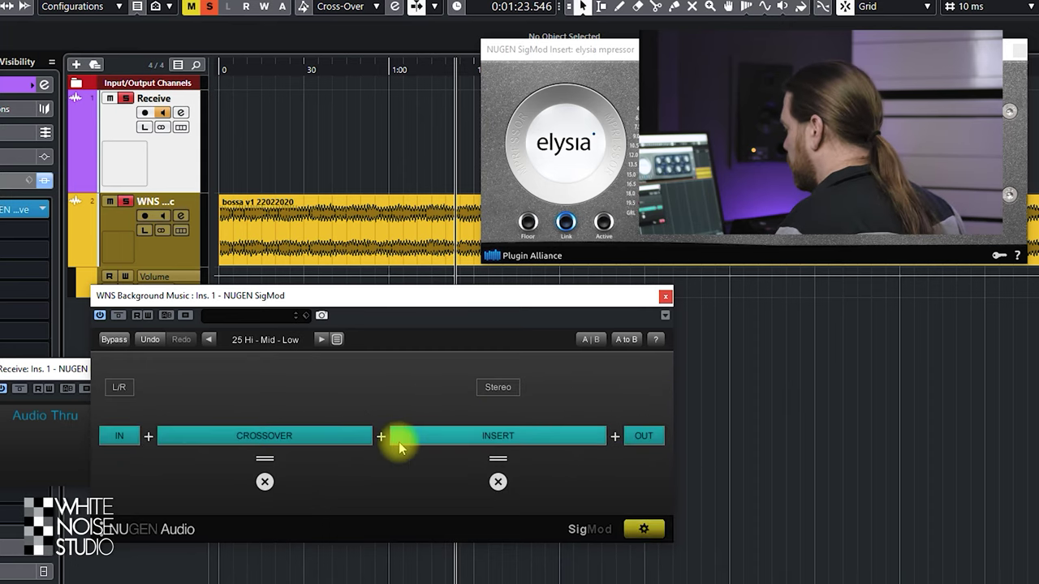
click(615, 436)
click(633, 447)
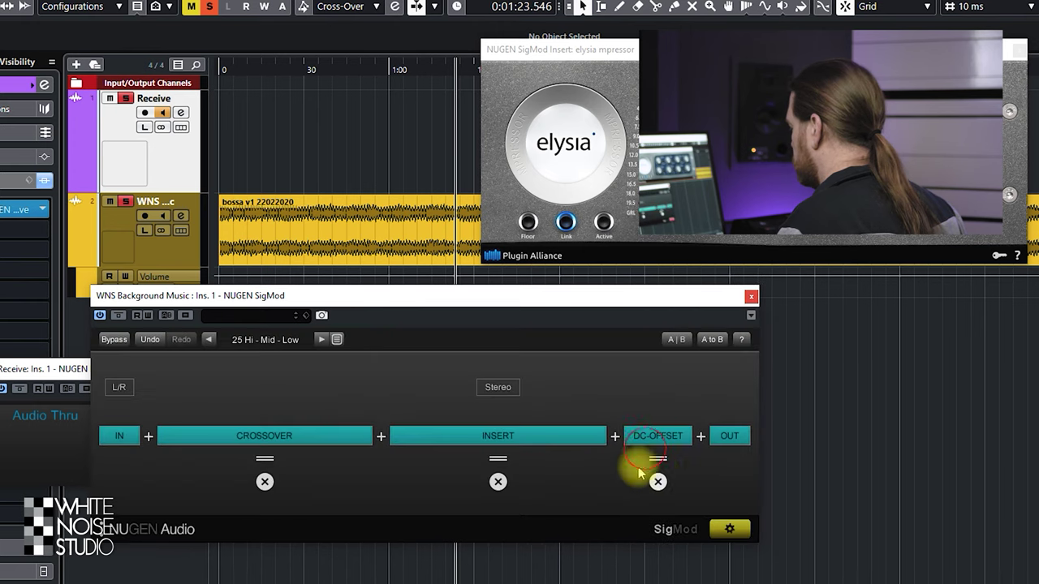
click(702, 439)
click(717, 430)
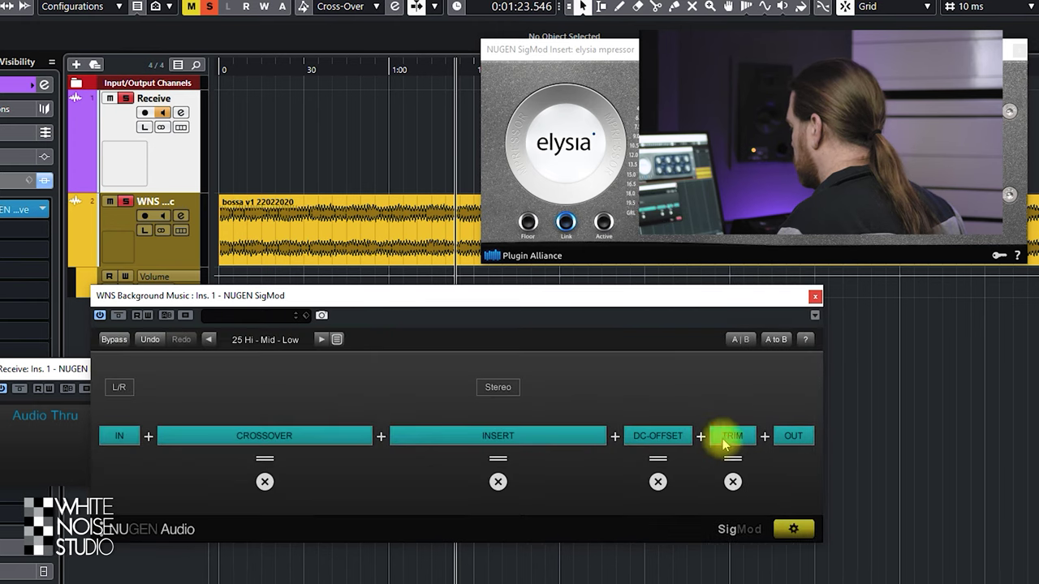
Add a second Crossover and a Mid-Side module after the input, then return to the routing graph
click(147, 437)
click(188, 415)
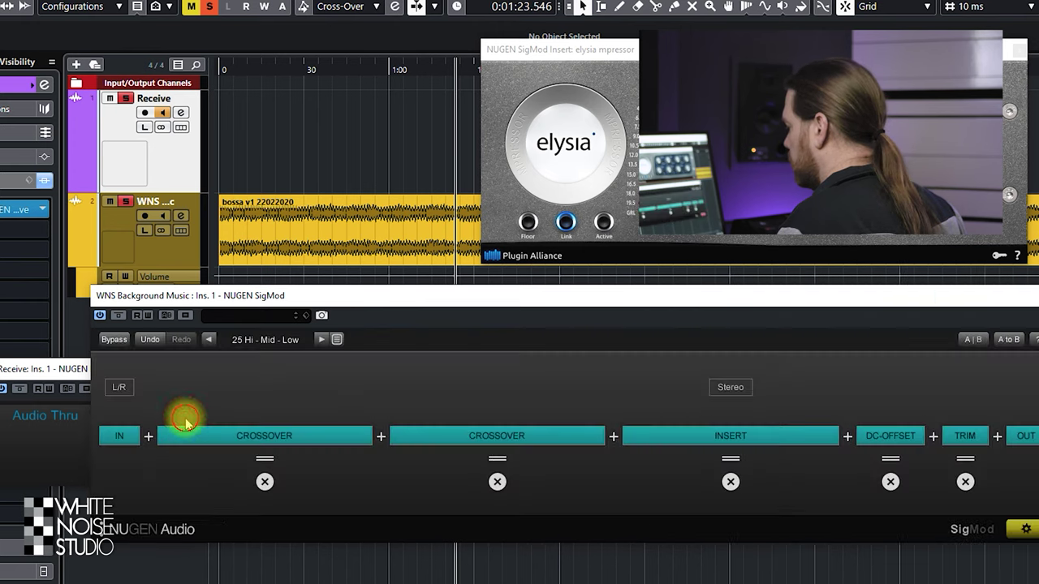
click(149, 438)
click(125, 386)
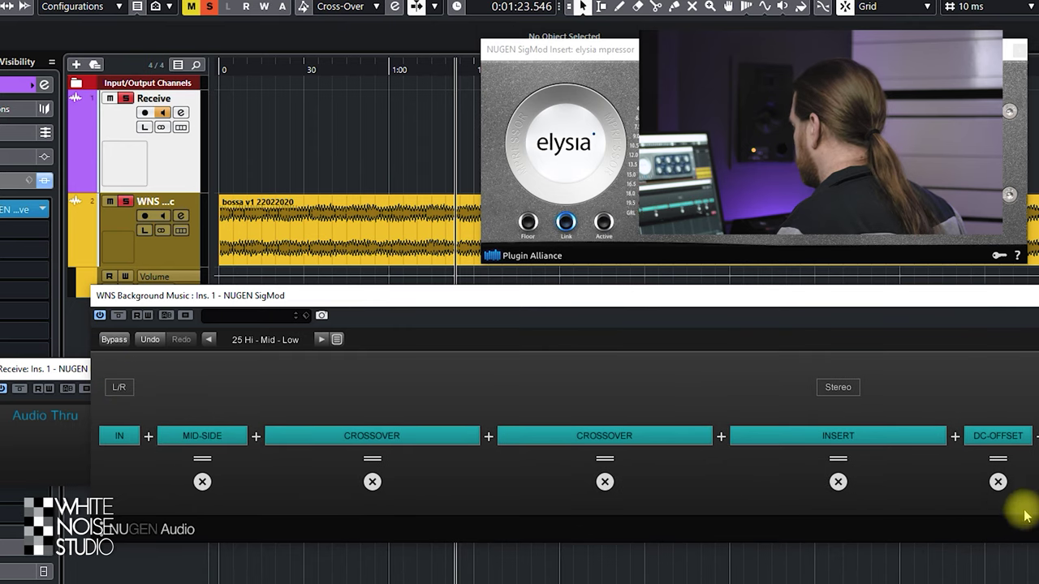
click(818, 475)
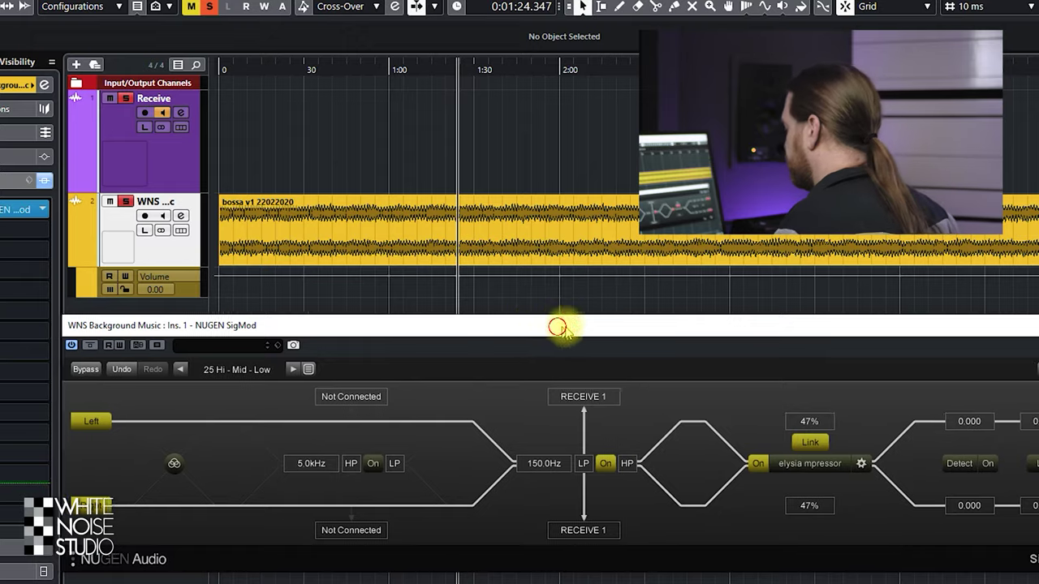
Move the SigMod window higher and enable automation read and write for the plugin
drag(556, 325, 519, 337)
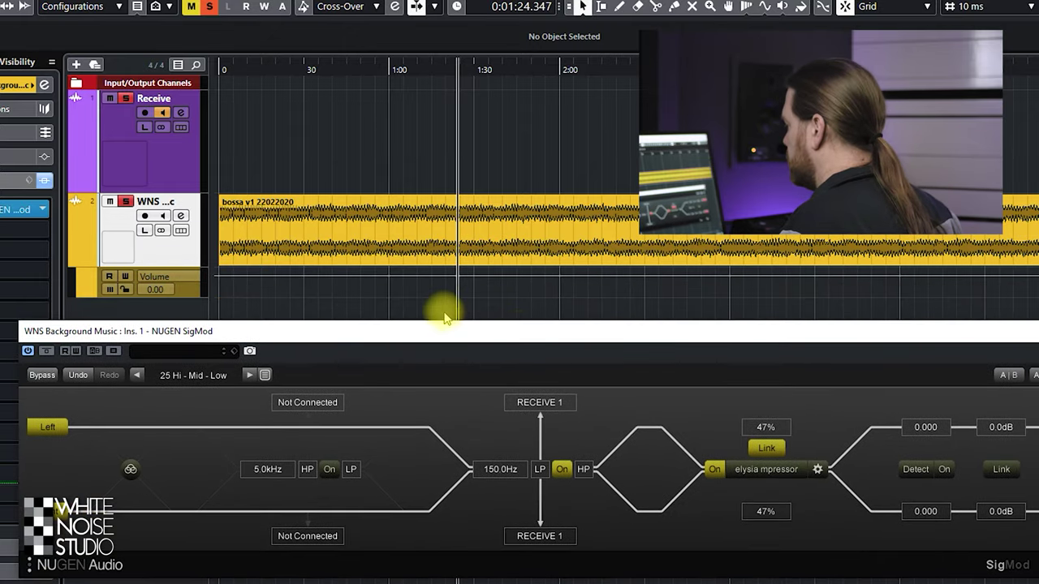
click(75, 350)
click(65, 350)
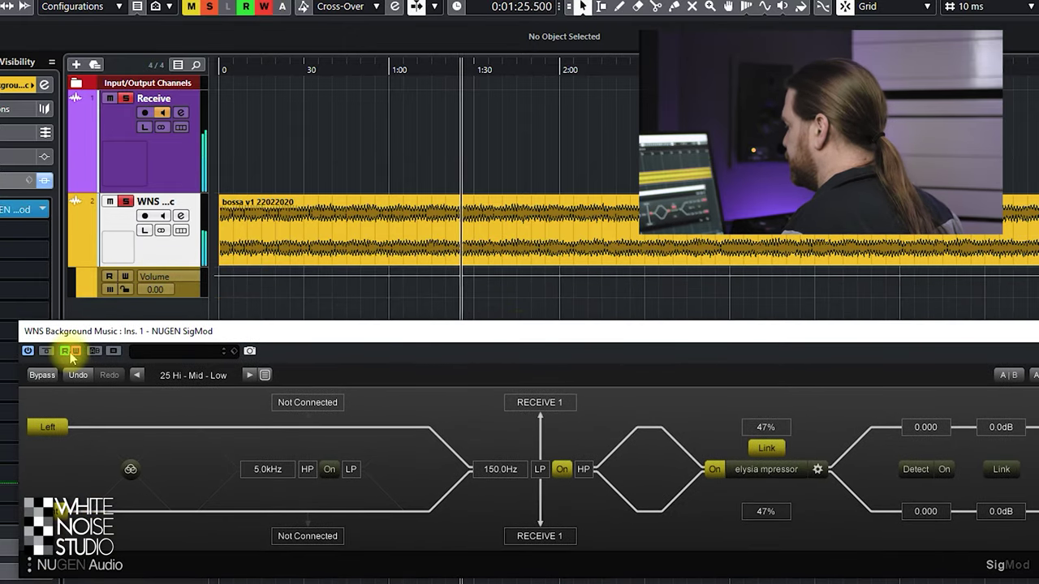
Record the Left input switching off and on twice, then restart playback a few seconds earlier
click(47, 426)
click(48, 425)
click(47, 425)
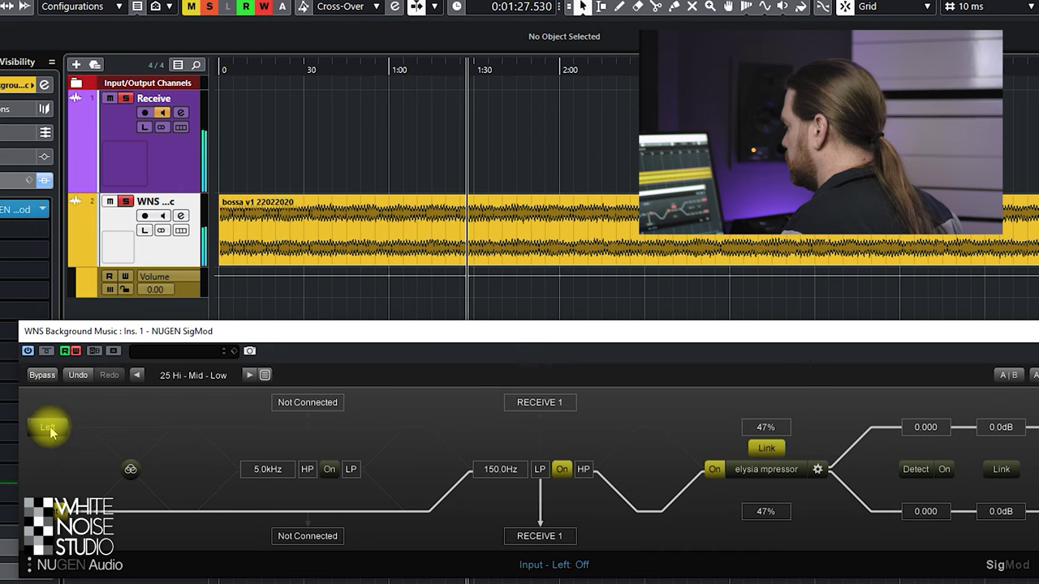
click(47, 425)
click(461, 68)
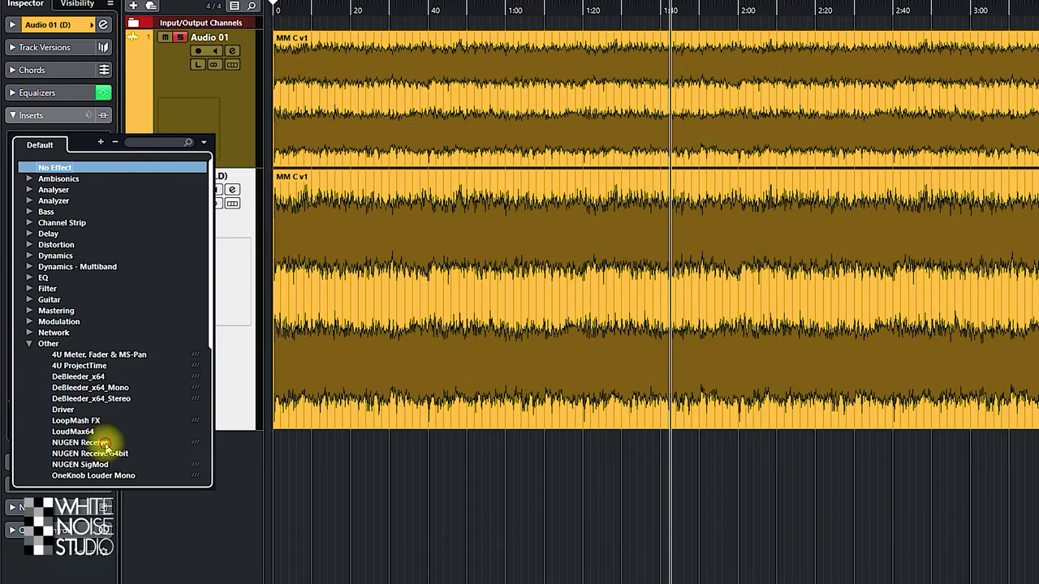
Insert NUGEN Receive as Audio 01's first insert and move its window up over the tracks
click(106, 443)
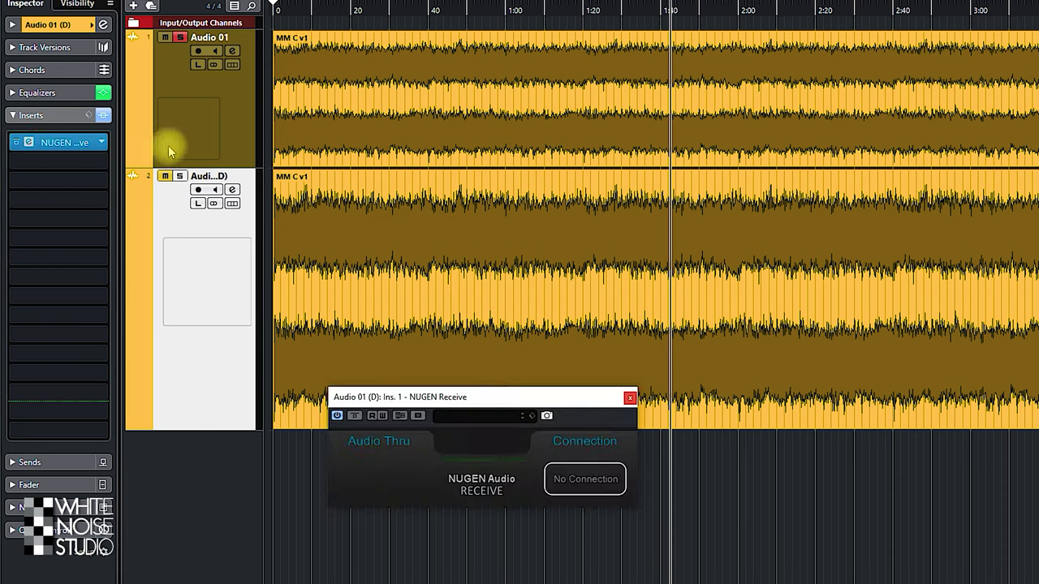
drag(432, 398, 395, 49)
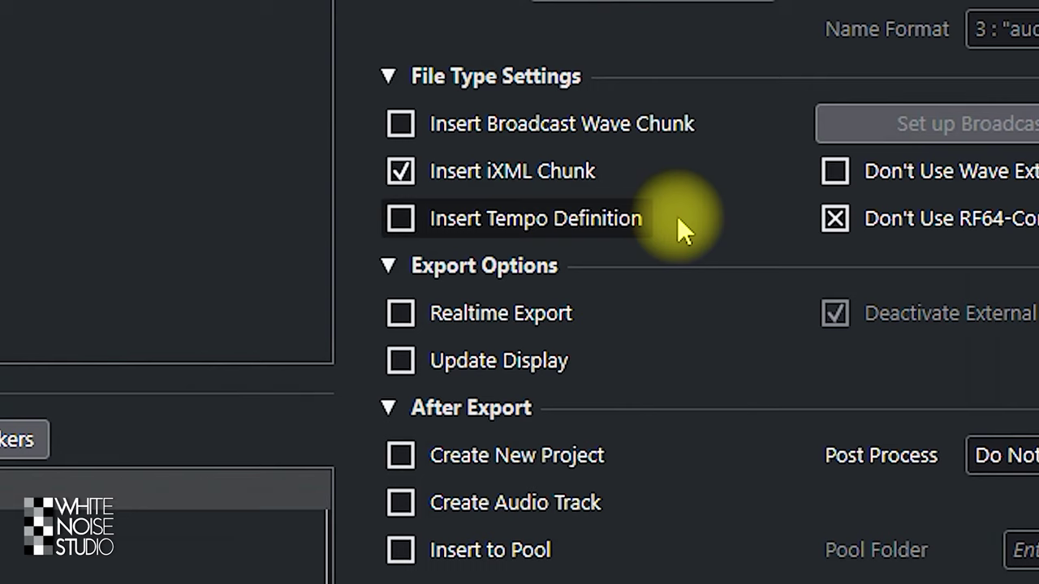
Tick Realtime Export in the Export Audio Mixdown dialog
click(402, 315)
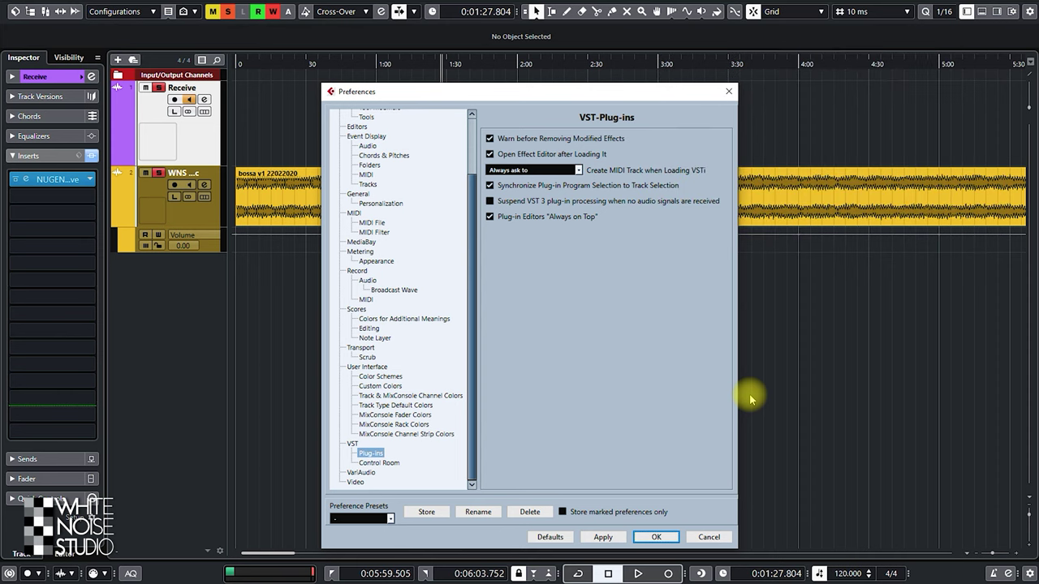
Leave 'Suspend VST 3 plug-in processing when no audio signals are received' unchecked
click(489, 201)
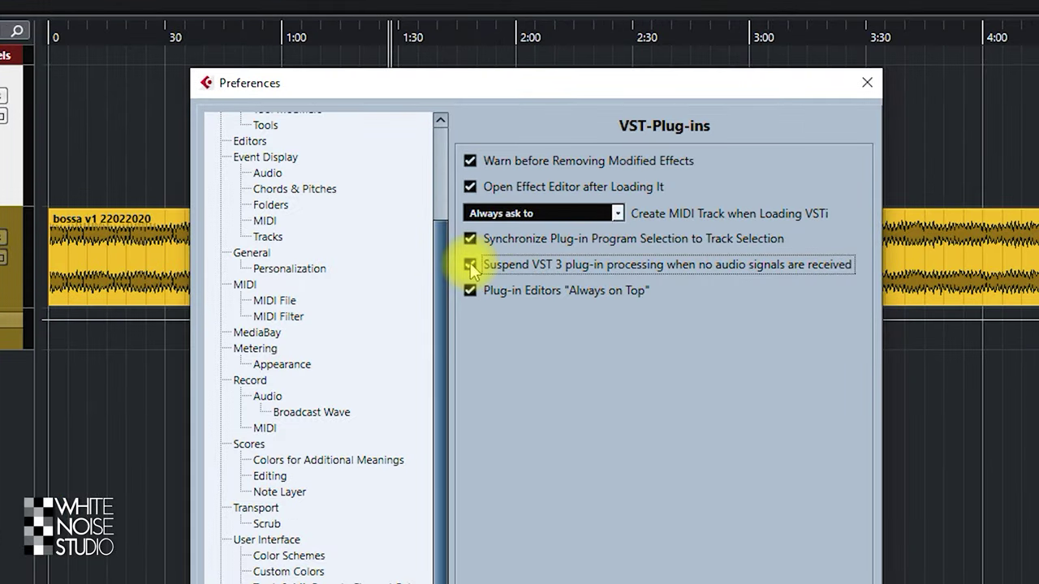
click(470, 265)
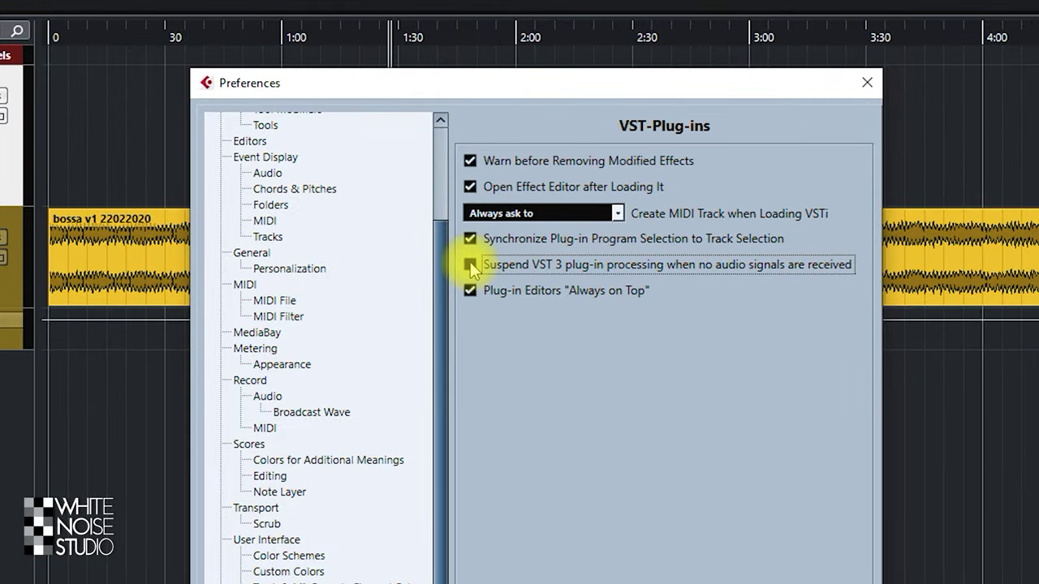